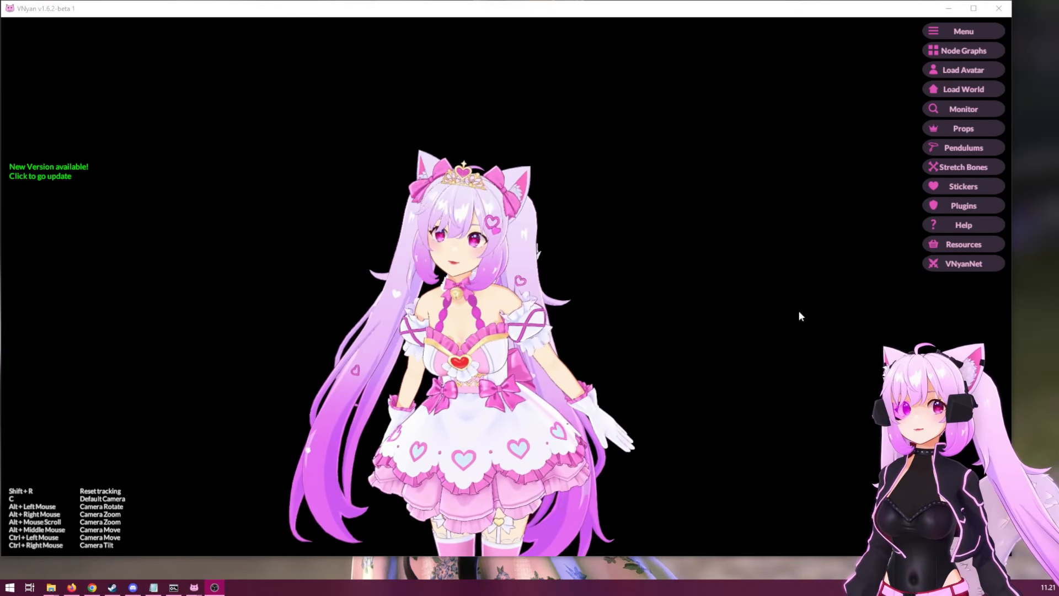
Open the VNyanNet multiplayer settings, enable creating a new lobby, enter the lobby password and connect to the server.
{"action": "left_click", "coordinate": [964, 268]}
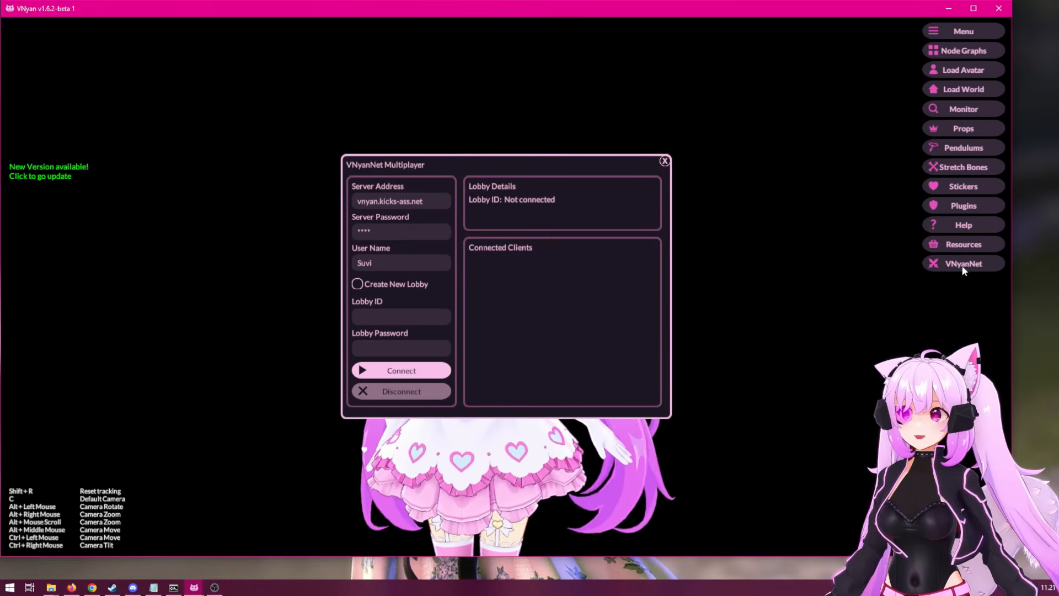
{"action": "left_click_drag", "start_coordinate": [591, 160], "coordinate": [306, 66]}
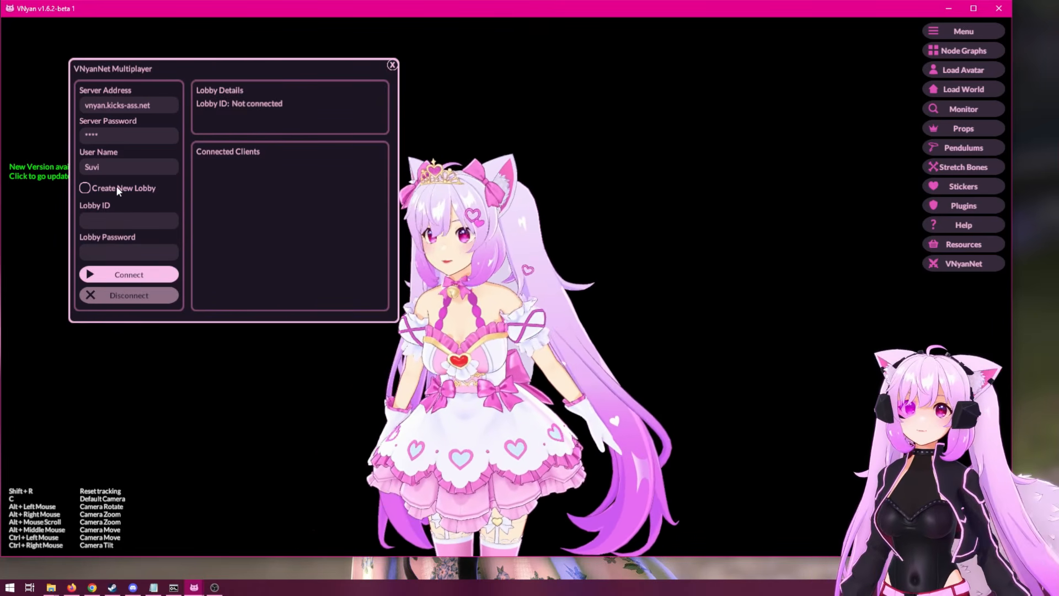
{"action": "left_click", "coordinate": [117, 188]}
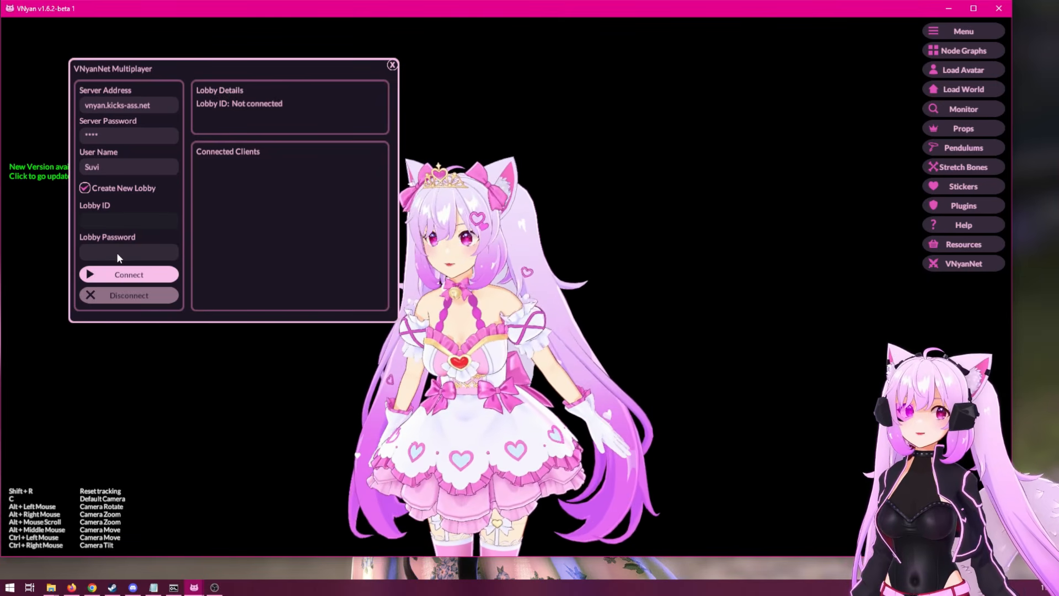
{"action": "left_click", "coordinate": [117, 253]}
{"action": "type", "text": "*"}
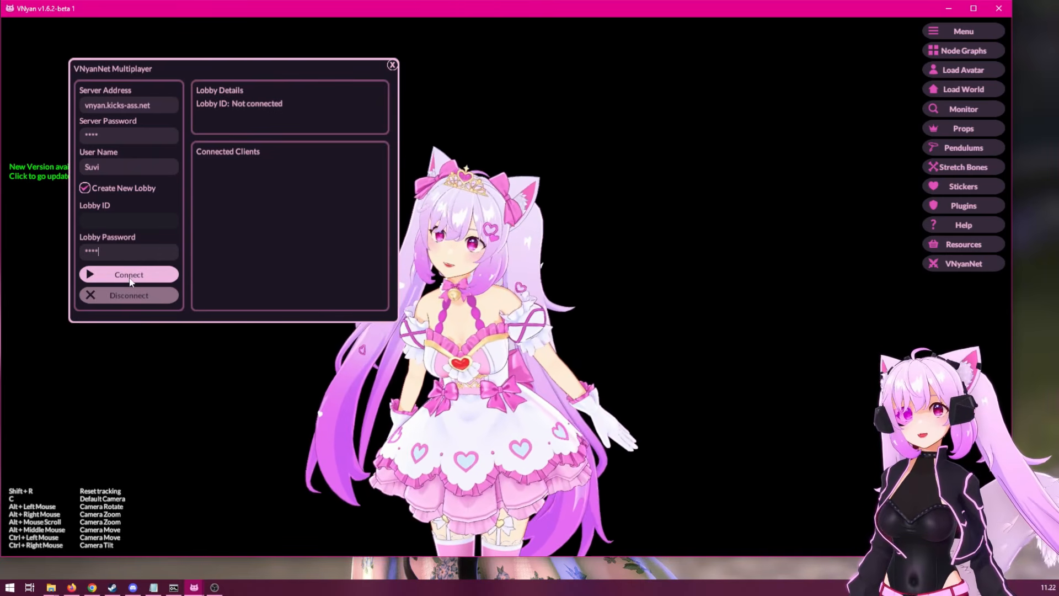
{"action": "left_click", "coordinate": [129, 281]}
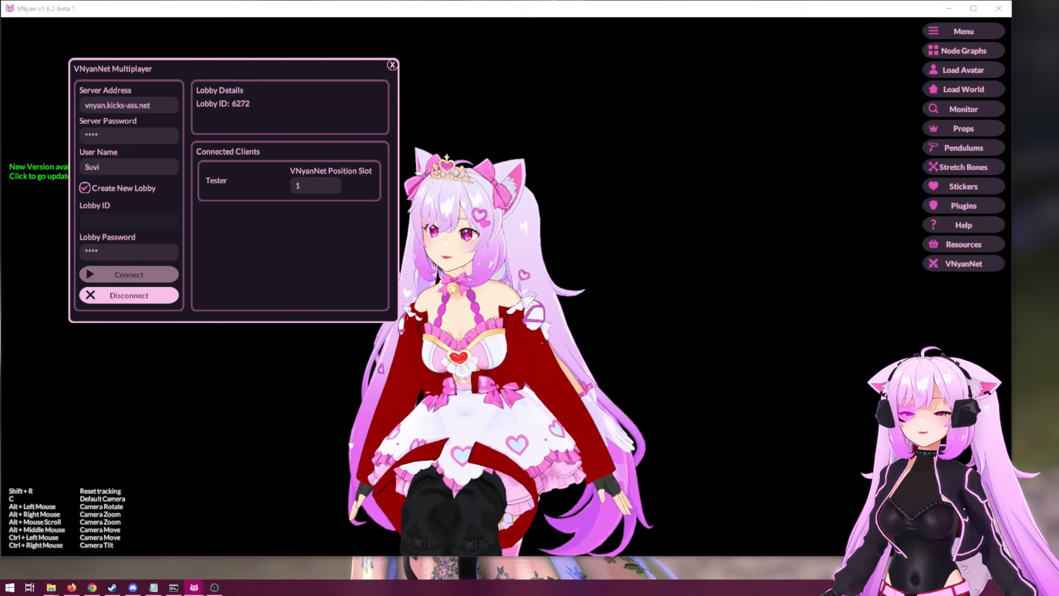
Load the VNetPositionSlot1.vnprop prop from file for placing the connected client's avatar.
{"action": "key", "text": "alt+Tab"}
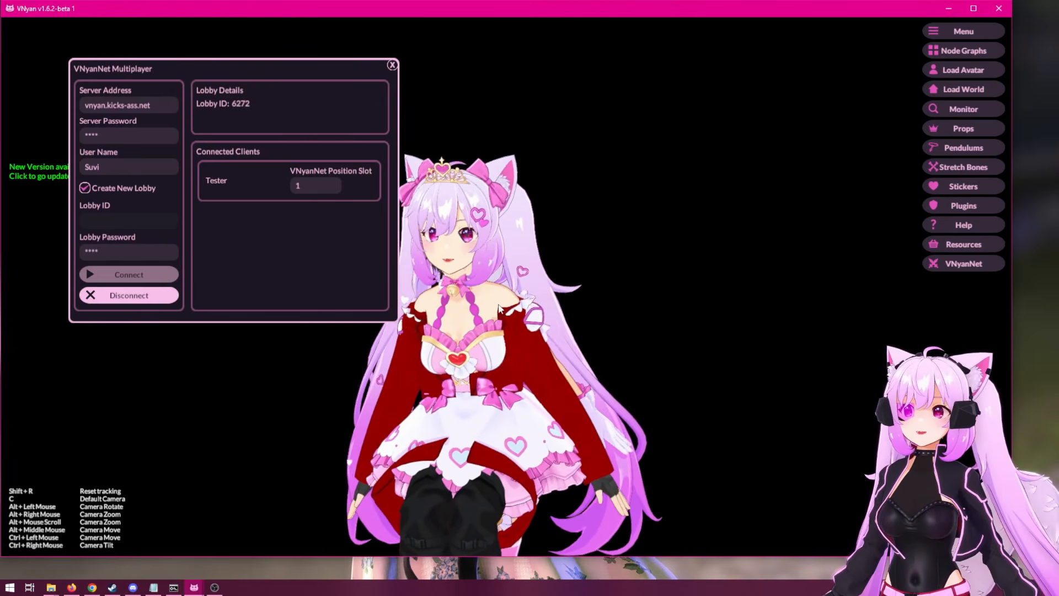
{"action": "left_click_drag", "start_coordinate": [537, 311], "coordinate": [606, 236]}
{"action": "scroll", "coordinate": [604, 211], "scroll_direction": "down", "scroll_amount": 3}
{"action": "left_click_drag", "start_coordinate": [677, 233], "coordinate": [568, 229]}
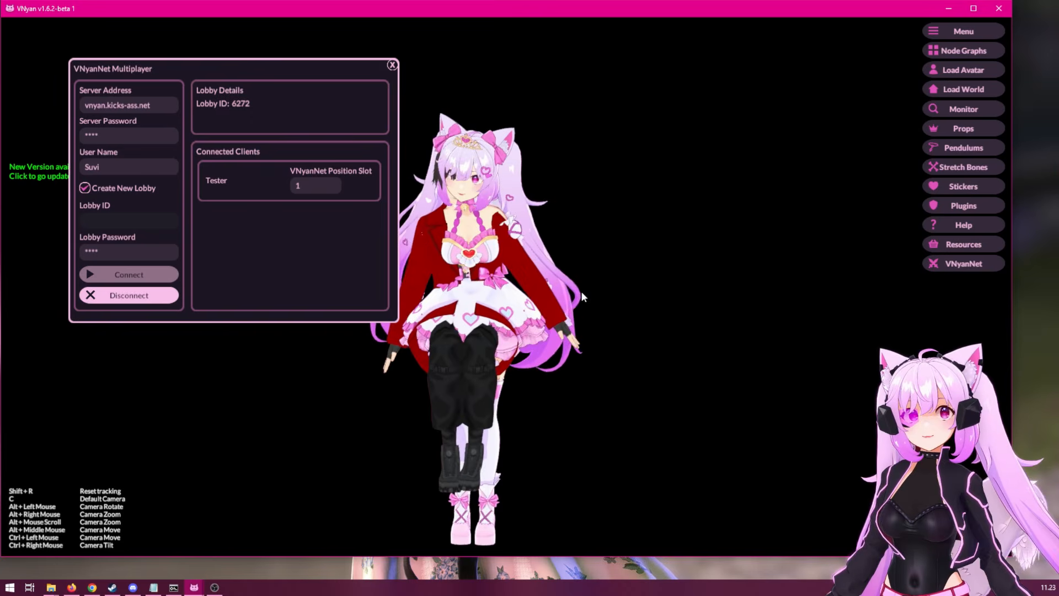
{"action": "scroll", "coordinate": [577, 278], "scroll_direction": "up", "scroll_amount": 2}
{"action": "left_click_drag", "start_coordinate": [560, 255], "coordinate": [600, 304]}
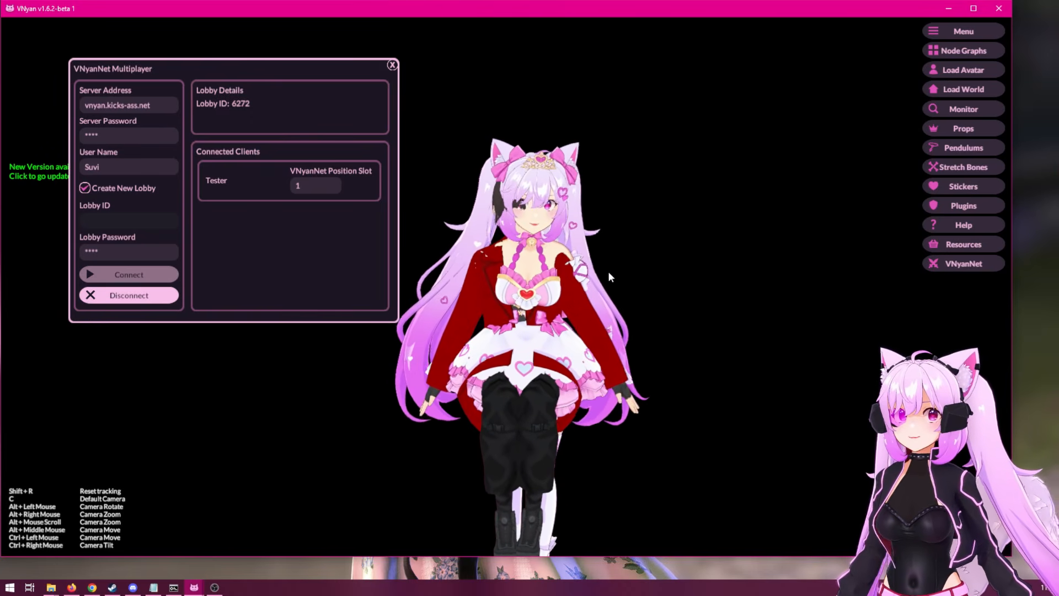
{"action": "left_click_drag", "start_coordinate": [302, 66], "coordinate": [246, 31]}
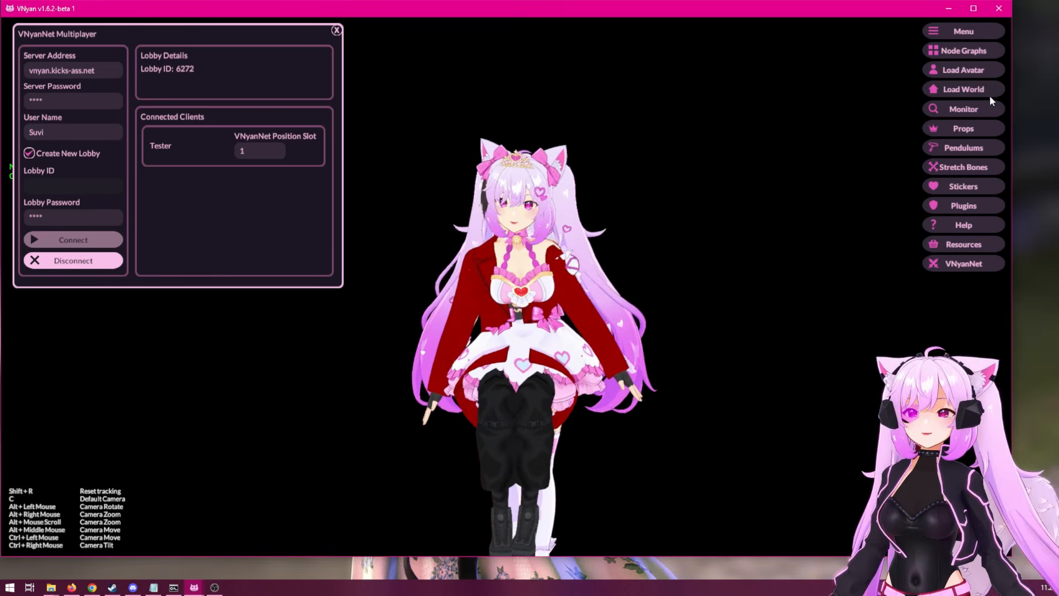
{"action": "left_click", "coordinate": [957, 132]}
{"action": "left_click_drag", "start_coordinate": [548, 110], "coordinate": [840, 59]}
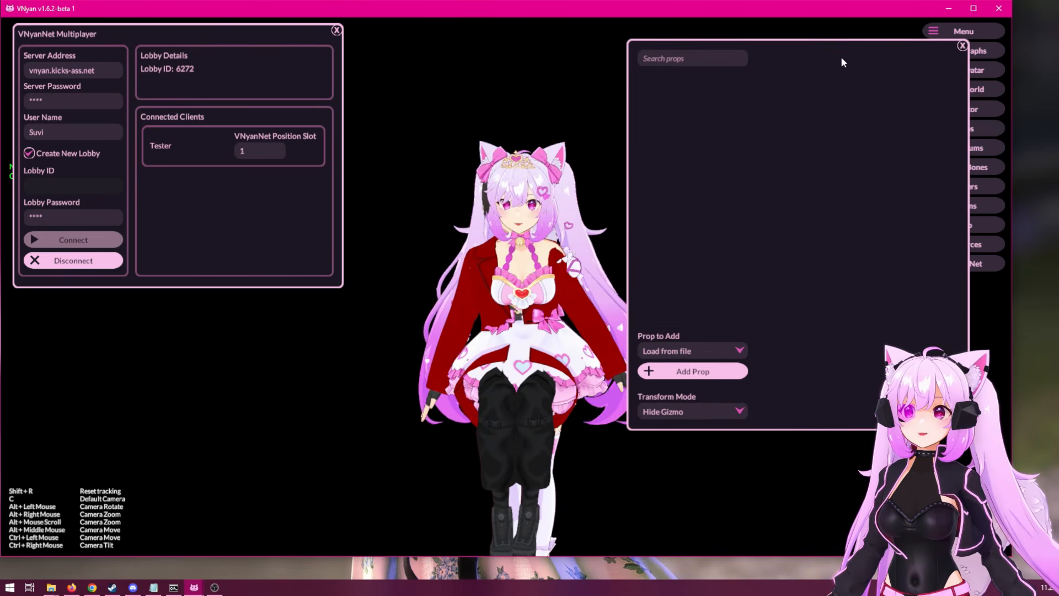
{"action": "left_click", "coordinate": [712, 376]}
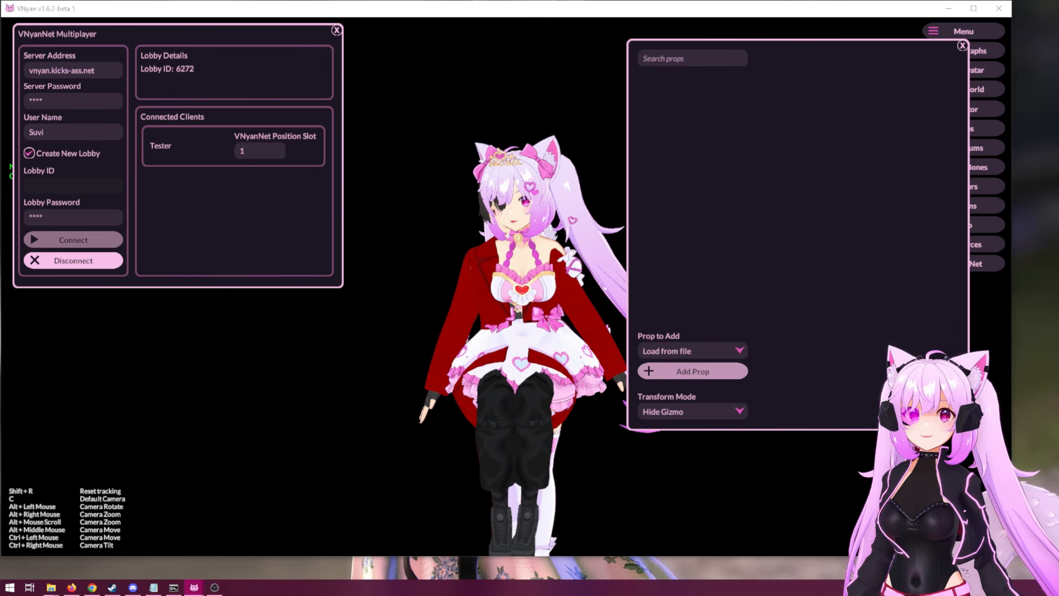
{"action": "key", "text": "Return"}
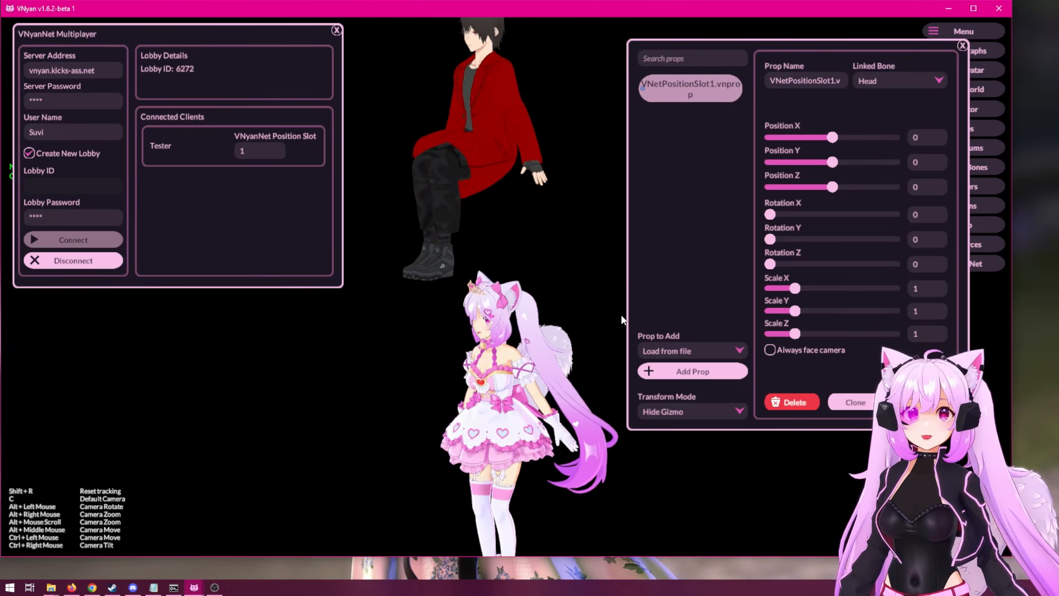
Set the transform mode to Move, lower the position slot prop to about Y -0.64, and set its X scale to 1.
{"action": "left_click", "coordinate": [690, 412]}
{"action": "left_click", "coordinate": [654, 437]}
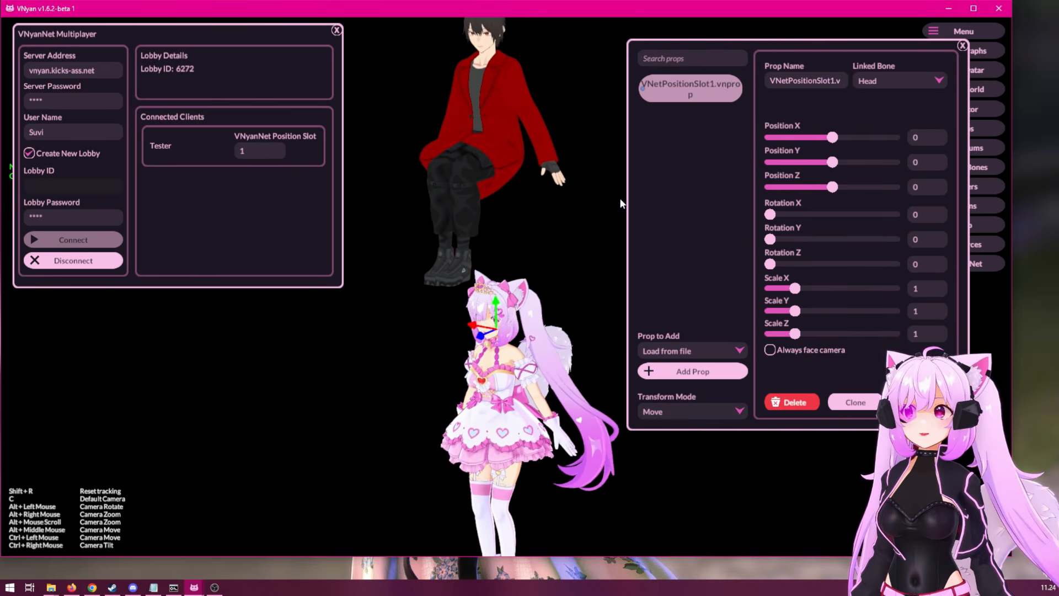
{"action": "left_click_drag", "start_coordinate": [504, 300], "coordinate": [502, 397]}
{"action": "mouse_move", "coordinate": [795, 288]}
{"action": "left_mouse_down"}
{"action": "mouse_move", "coordinate": [782, 292]}
{"action": "mouse_move", "coordinate": [793, 292]}
{"action": "left_mouse_up"}
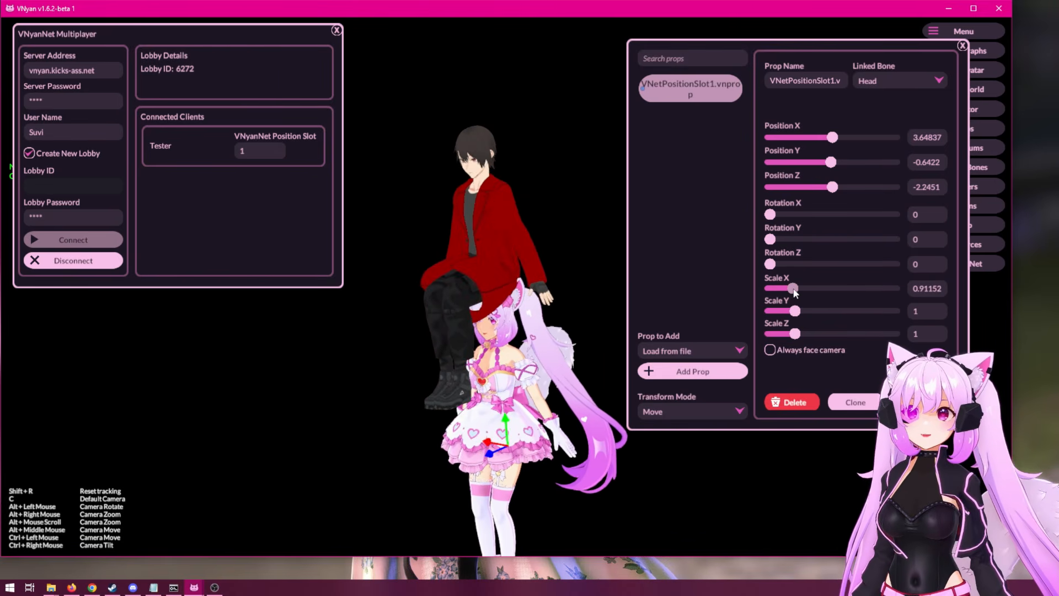
{"action": "left_click", "coordinate": [927, 291]}
{"action": "type", "text": "1"}
{"action": "mouse_move", "coordinate": [770, 214]}
{"action": "left_mouse_down"}
{"action": "mouse_move", "coordinate": [789, 215]}
{"action": "mouse_move", "coordinate": [768, 215]}
{"action": "left_mouse_up"}
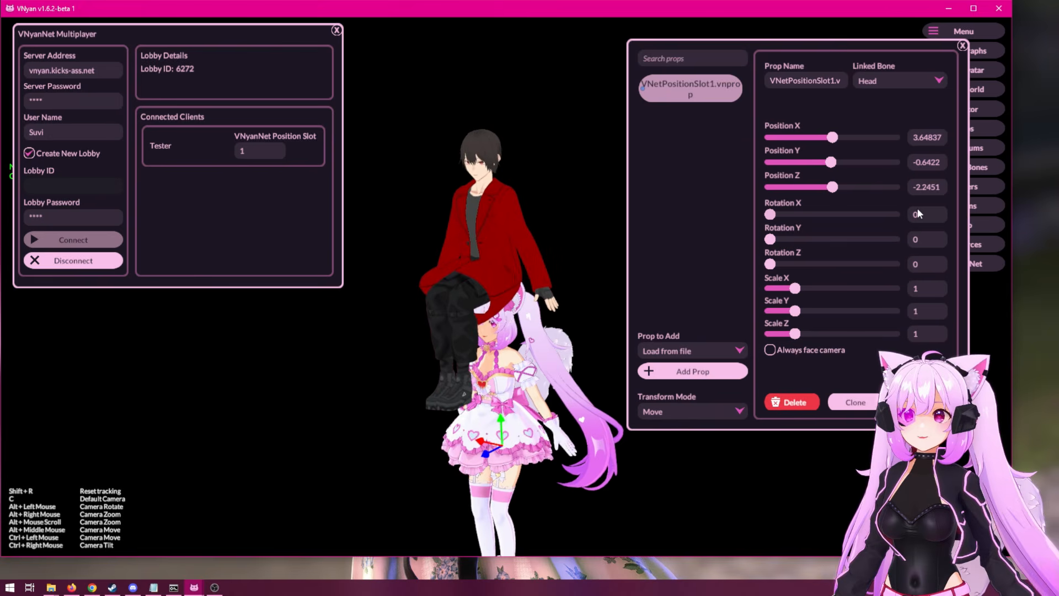
Link the position slot prop to World and move it beside the main avatar at about X 0.38, Y 0.03.
{"action": "left_click", "coordinate": [885, 80]}
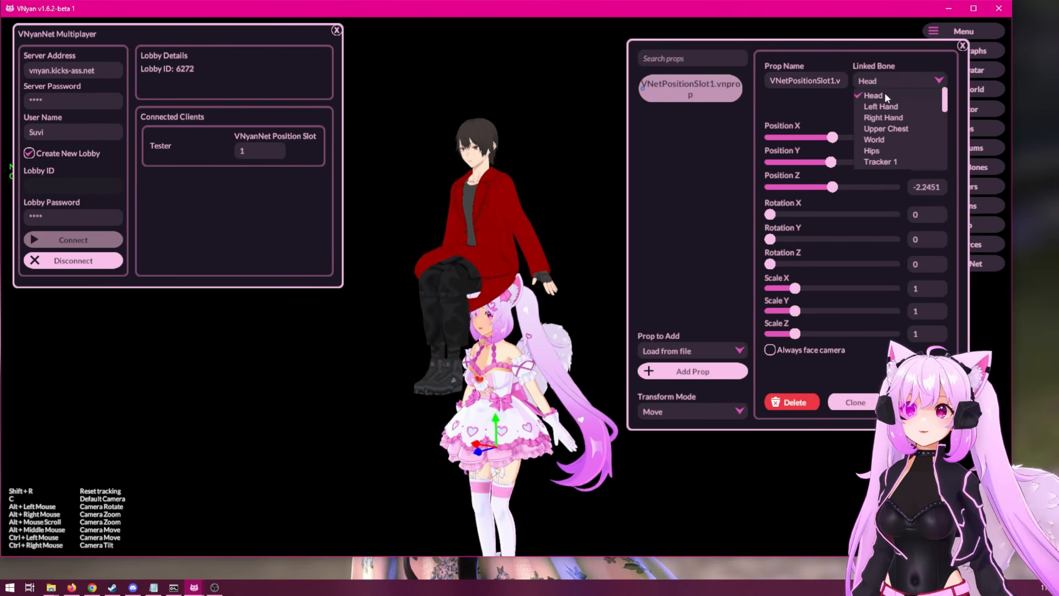
{"action": "left_click", "coordinate": [885, 139]}
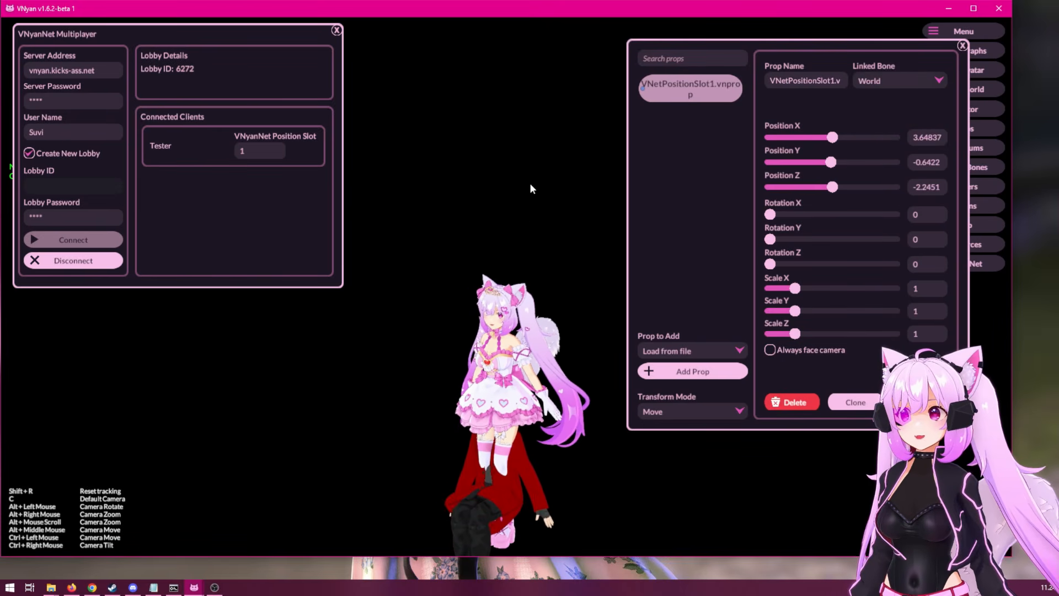
{"action": "left_click_drag", "start_coordinate": [535, 257], "coordinate": [543, 212]}
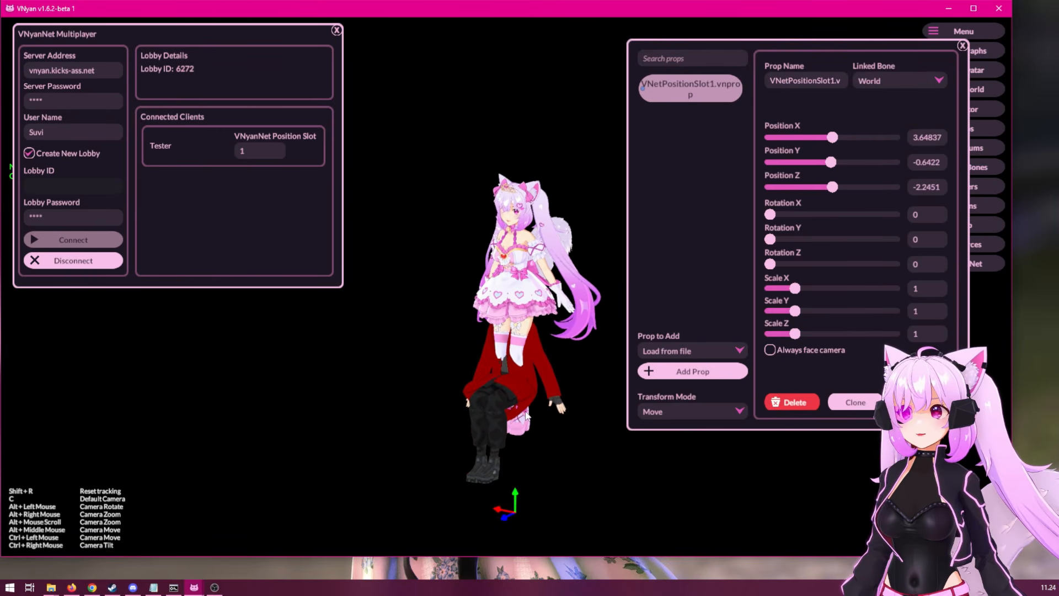
{"action": "left_click_drag", "start_coordinate": [521, 492], "coordinate": [454, 415]}
Shift the position slot prop farther from the main avatar to about X 0.61 and rotate it around the Y axis.
{"action": "scroll", "coordinate": [574, 358], "scroll_direction": "up", "scroll_amount": 3}
{"action": "left_click_drag", "start_coordinate": [574, 359], "coordinate": [585, 185]}
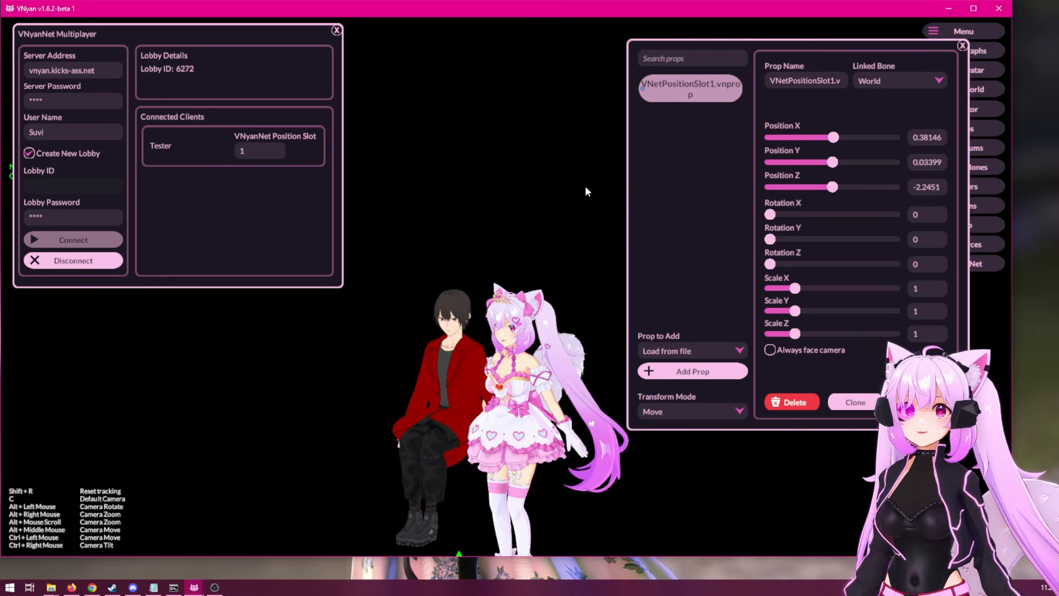
{"action": "scroll", "coordinate": [585, 221], "scroll_direction": "up", "scroll_amount": 3}
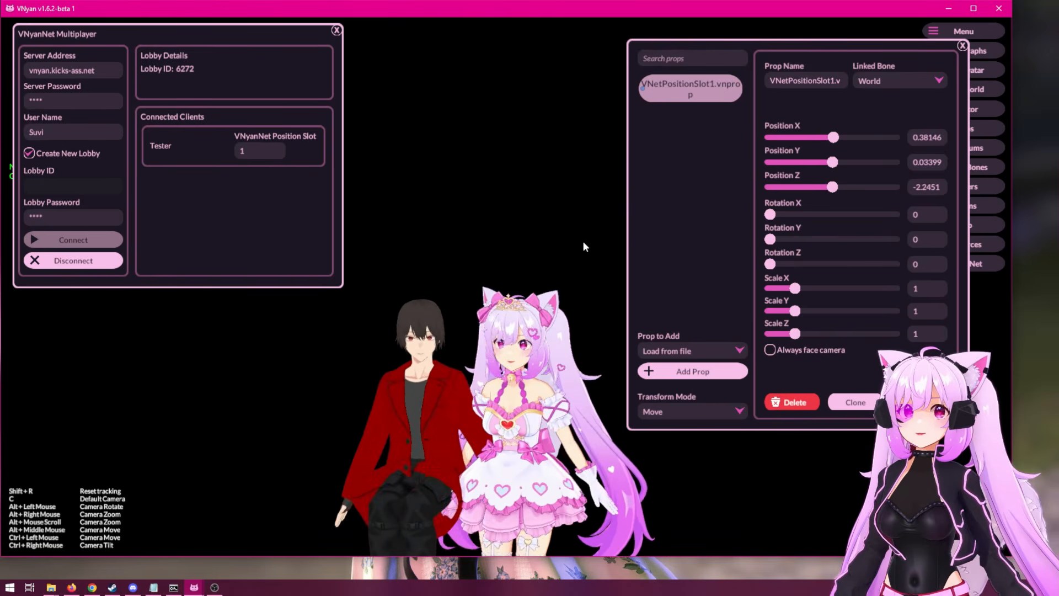
{"action": "scroll", "coordinate": [584, 246], "scroll_direction": "up", "scroll_amount": 5}
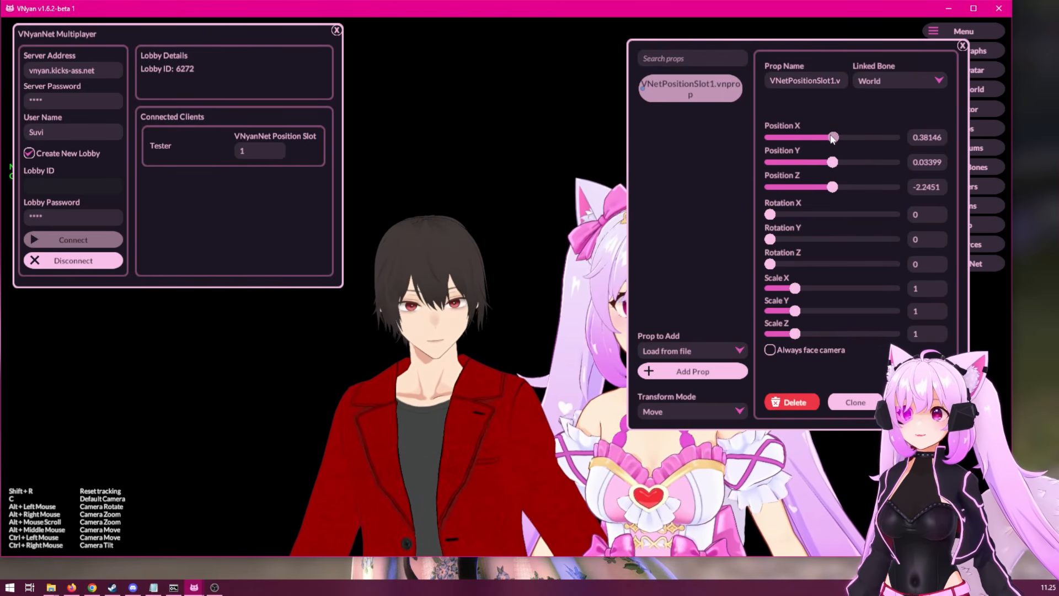
{"action": "left_click_drag", "start_coordinate": [833, 137], "coordinate": [834, 138]}
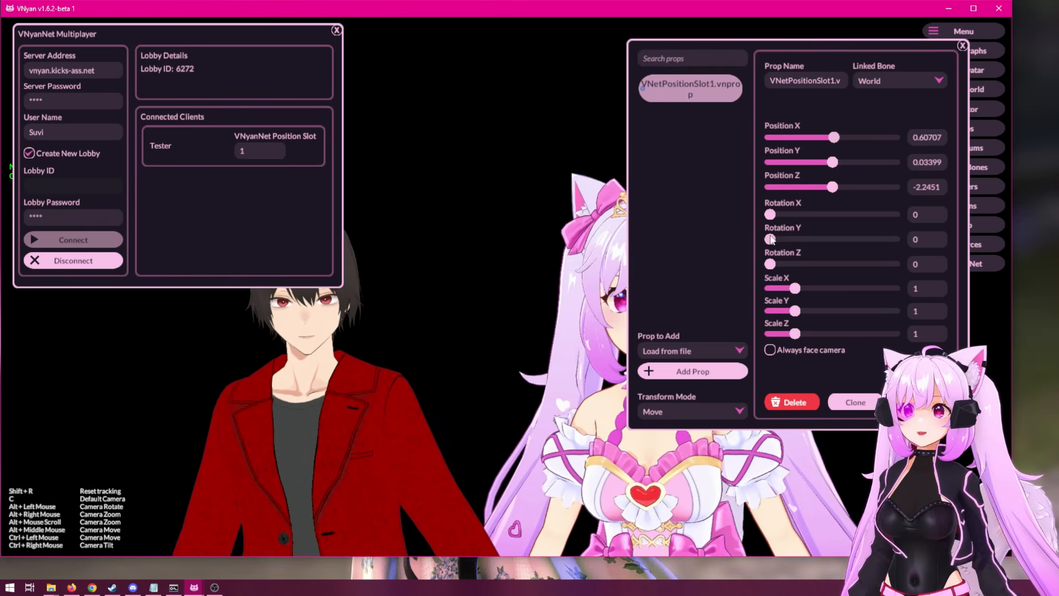
{"action": "left_click_drag", "start_coordinate": [770, 239], "coordinate": [773, 239]}
{"action": "left_click_drag", "start_coordinate": [770, 239], "coordinate": [889, 241]}
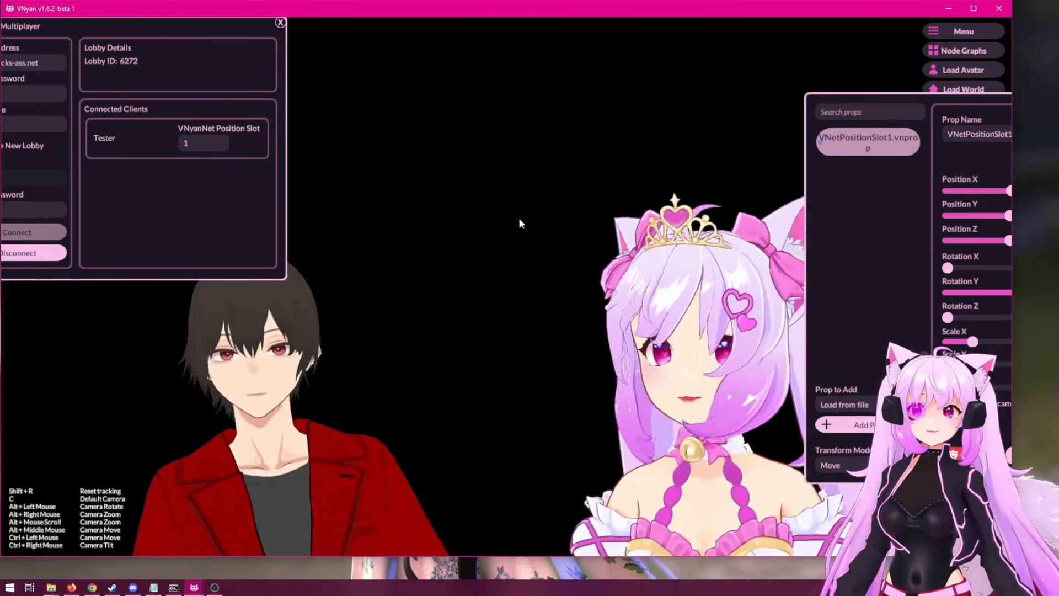
Close the props and VNyanNet windows and frame both avatars side by side in the camera view.
{"action": "left_click_drag", "start_coordinate": [932, 100], "coordinate": [495, 65]}
{"action": "left_click", "coordinate": [704, 68]}
{"action": "left_click", "coordinate": [280, 23]}
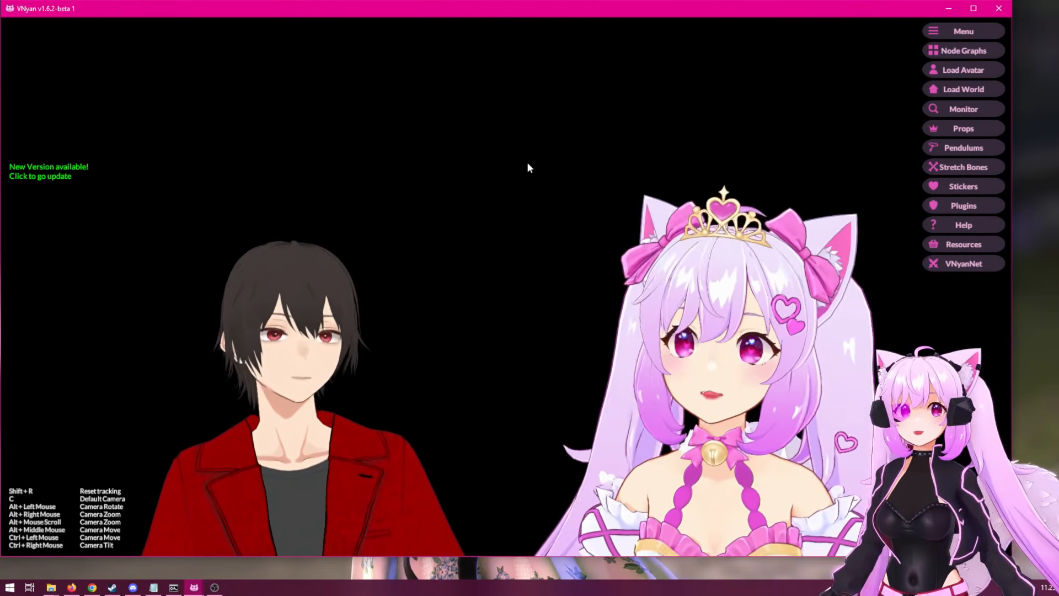
{"action": "left_click_drag", "start_coordinate": [527, 290], "coordinate": [537, 158]}
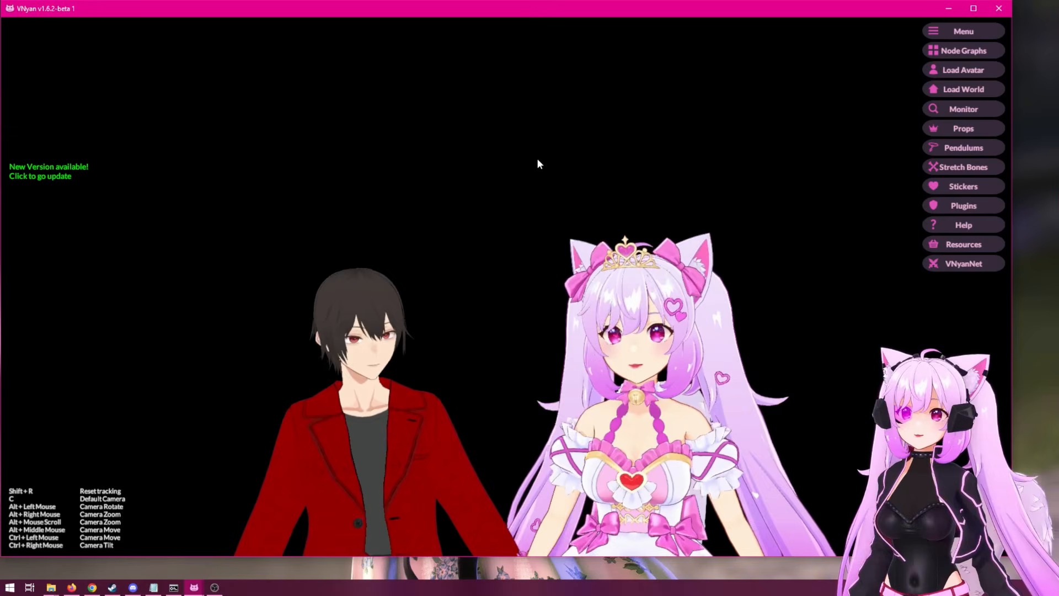
{"action": "mouse_move", "coordinate": [559, 217]}
{"action": "left_mouse_down"}
{"action": "mouse_move", "coordinate": [566, 200]}
{"action": "mouse_move", "coordinate": [563, 214]}
{"action": "left_mouse_up"}
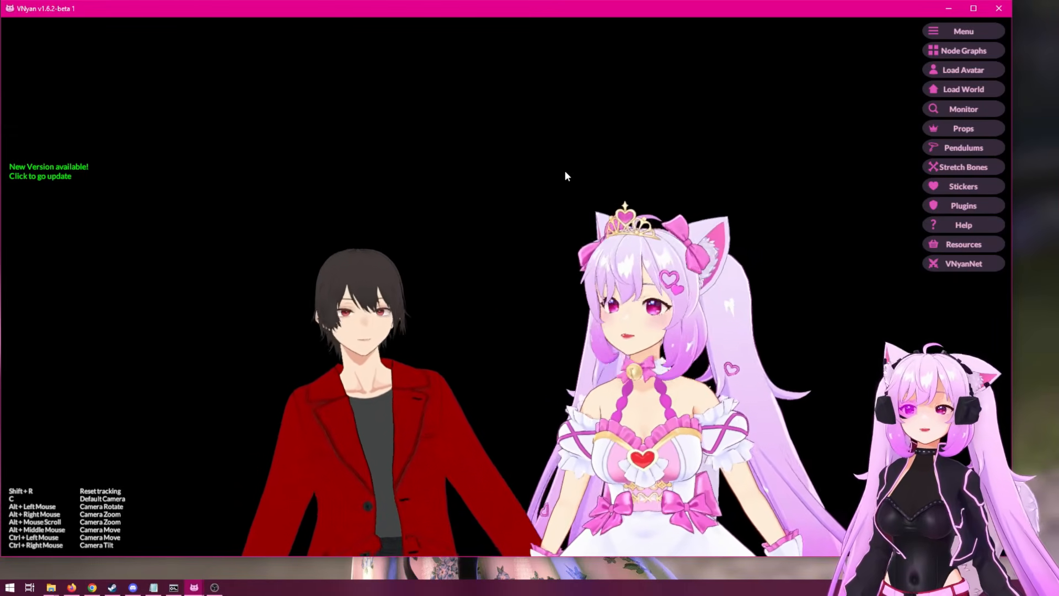
{"action": "left_click_drag", "start_coordinate": [564, 170], "coordinate": [568, 260]}
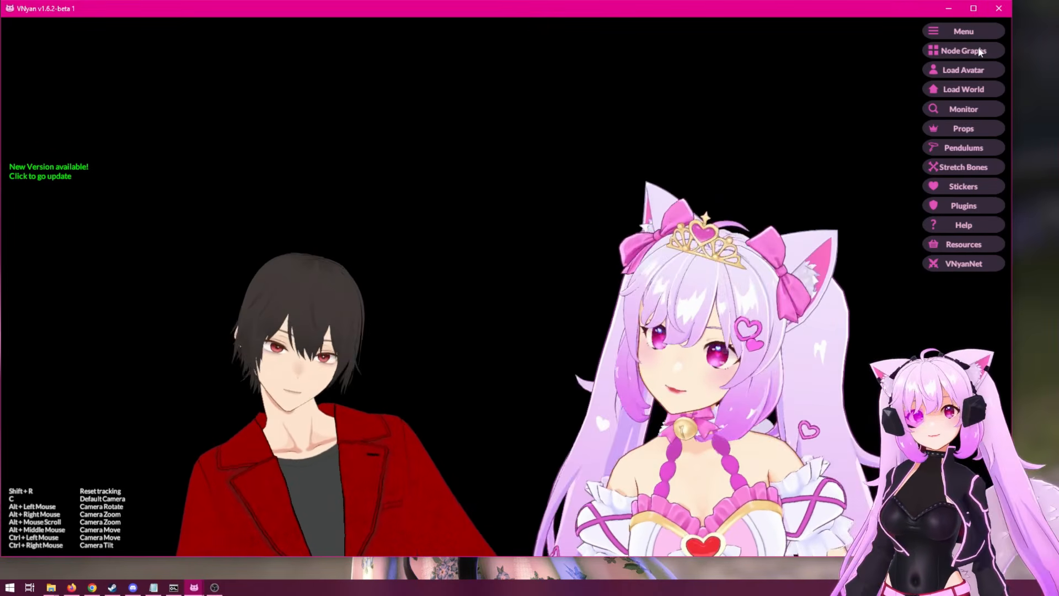
Open the node graph editor on the empty third graph and enlarge its window.
{"action": "left_click", "coordinate": [980, 51]}
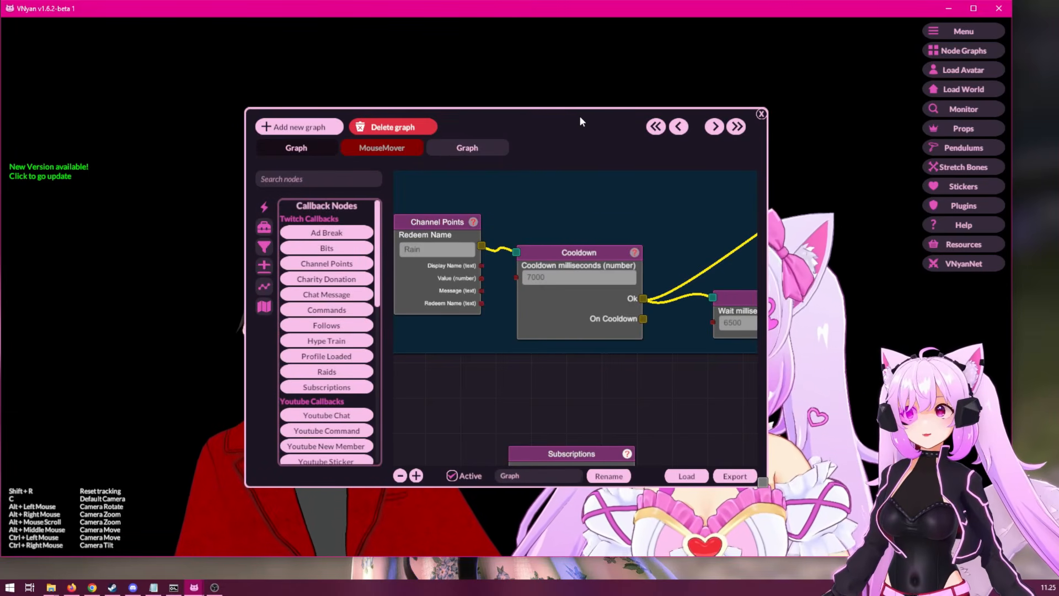
{"action": "left_click", "coordinate": [444, 150]}
{"action": "left_click_drag", "start_coordinate": [547, 128], "coordinate": [316, 51]}
{"action": "left_click_drag", "start_coordinate": [529, 408], "coordinate": [908, 539]}
Search the nodes for "vn" and place a VNyanNet RPC callback node in the graph's upper-left area.
{"action": "left_click", "coordinate": [107, 101]}
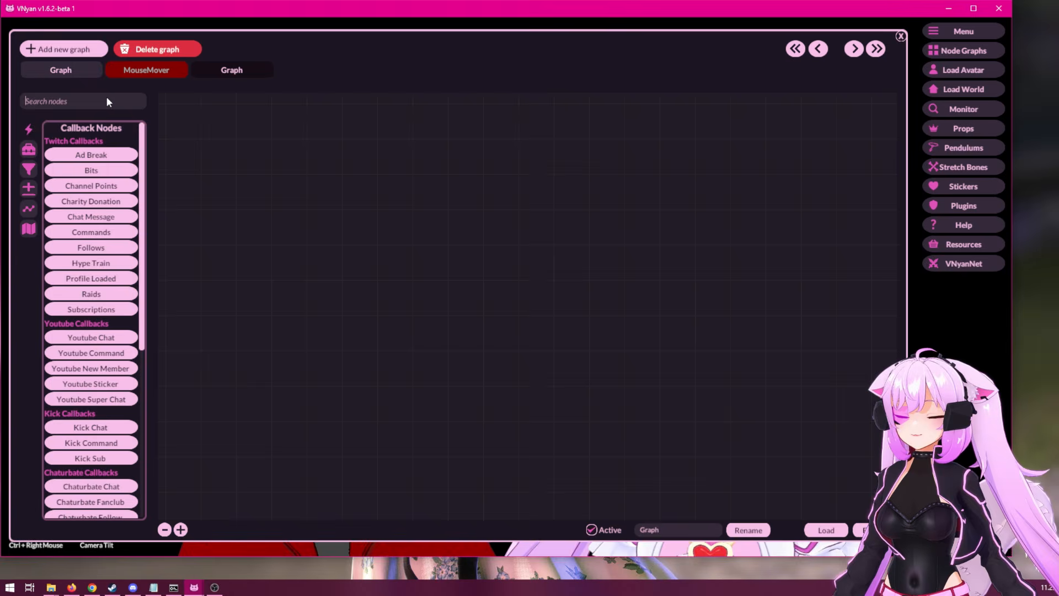
{"action": "type", "text": "vn"}
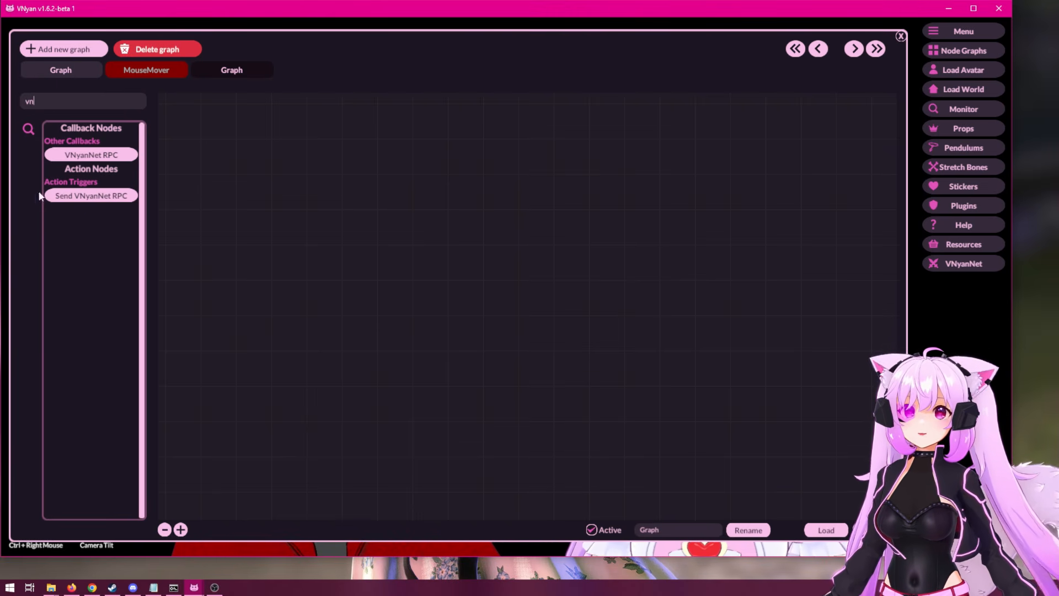
{"action": "left_click", "coordinate": [105, 158]}
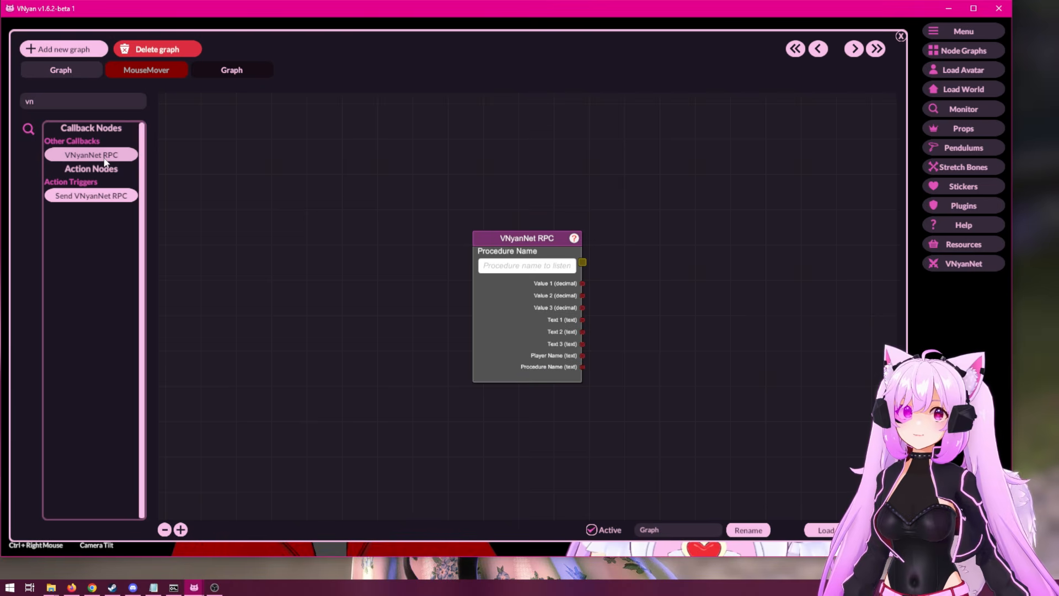
{"action": "left_click_drag", "start_coordinate": [539, 240], "coordinate": [232, 139]}
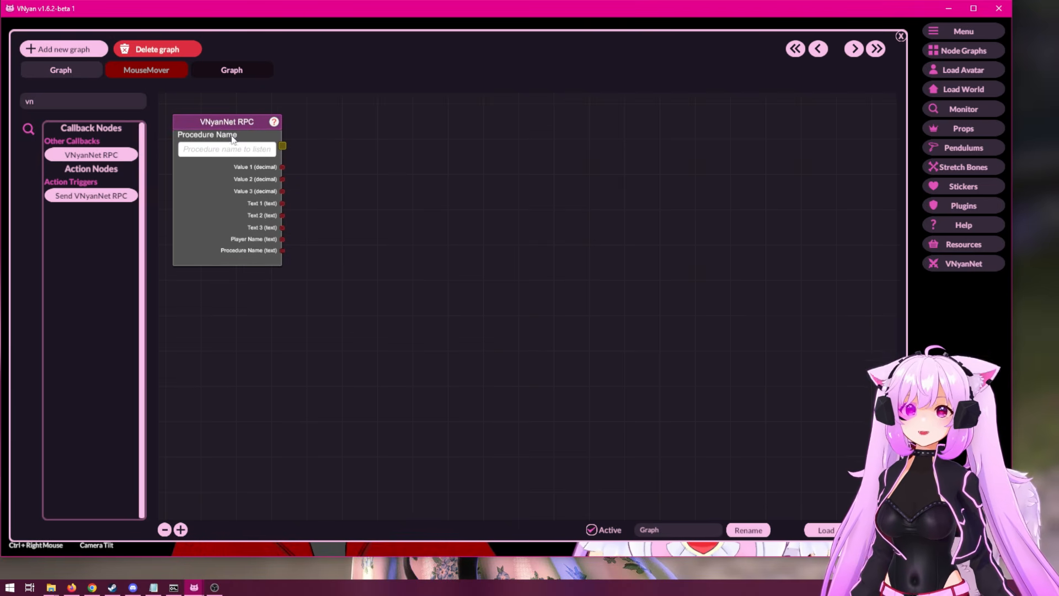
Add a Send VNyanNet RPC action node and place it to the right of the VNyanNet RPC node.
{"action": "left_click", "coordinate": [93, 196]}
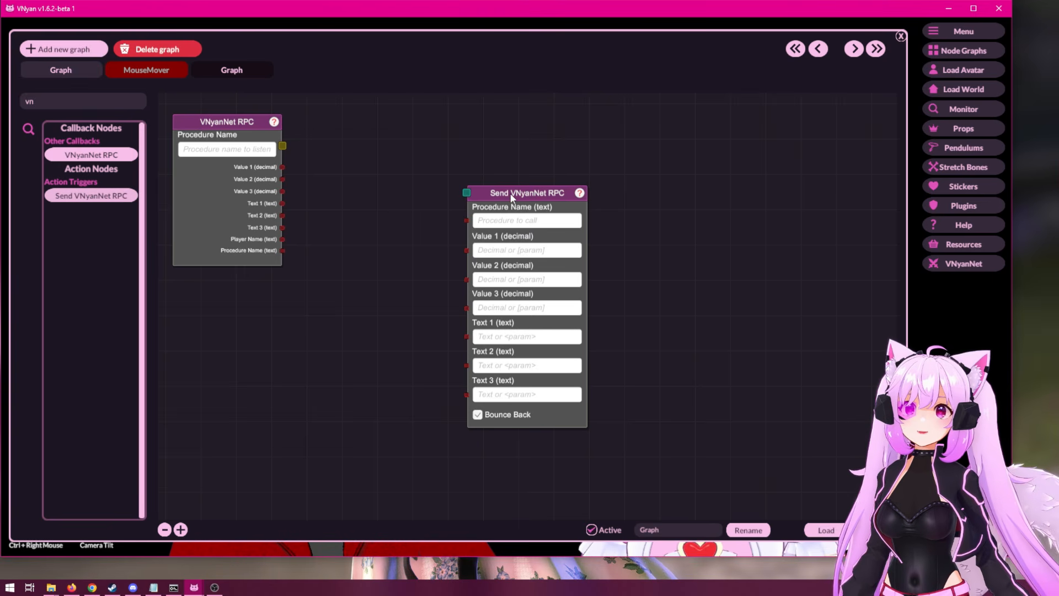
{"action": "left_click_drag", "start_coordinate": [511, 193], "coordinate": [550, 204]}
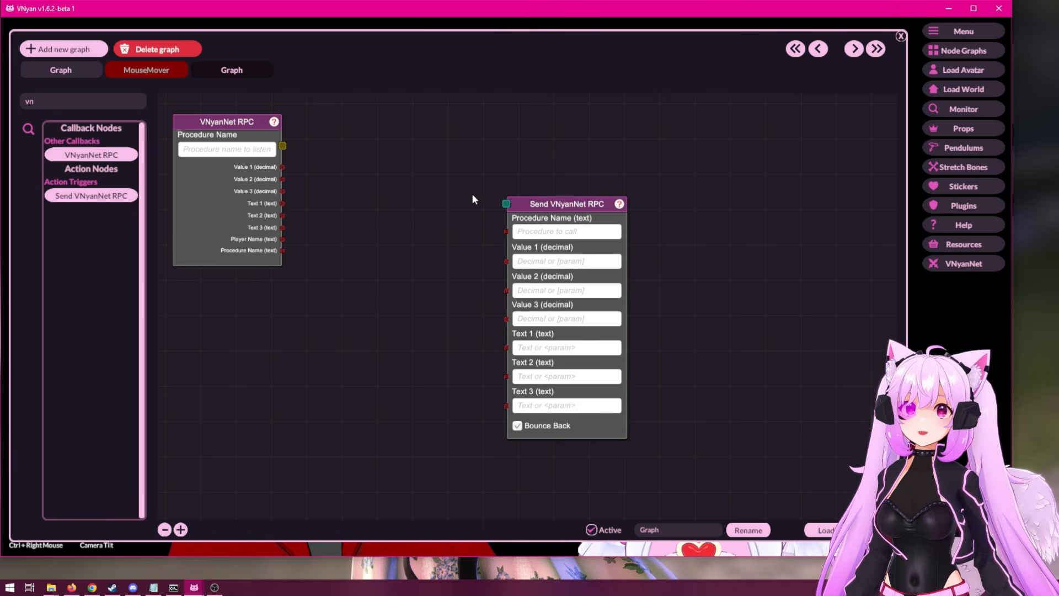
{"action": "left_click_drag", "start_coordinate": [546, 269], "coordinate": [578, 220]}
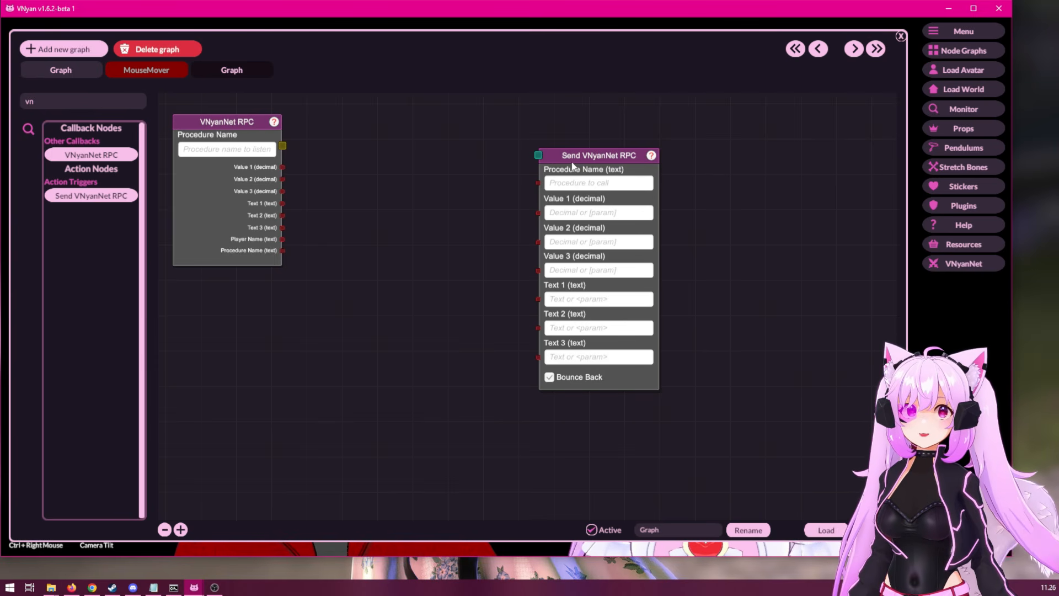
{"action": "left_click_drag", "start_coordinate": [573, 165], "coordinate": [603, 239]}
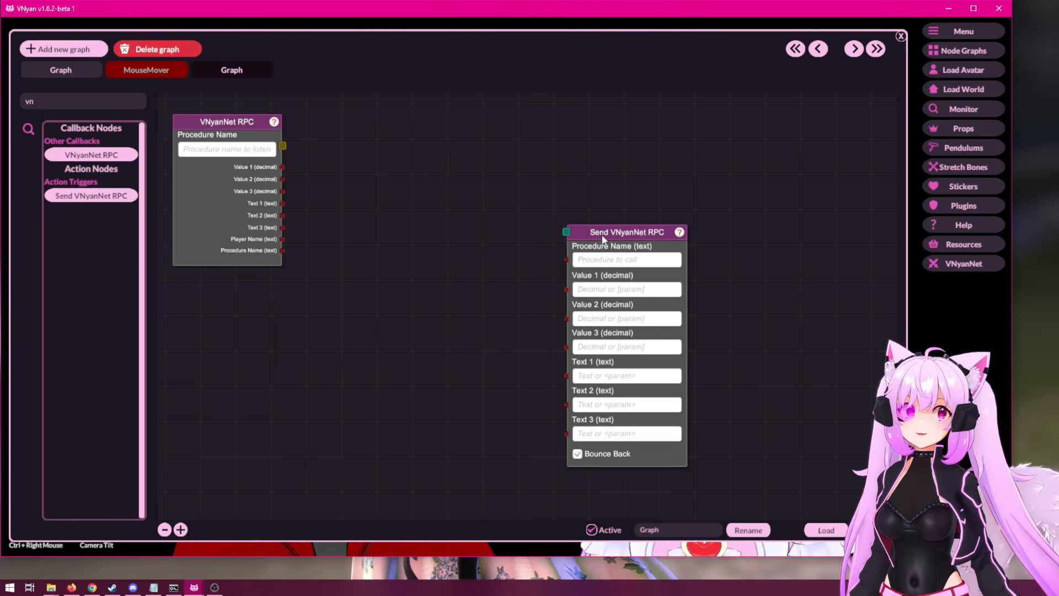
Add a Channel Points callback node to the left of the VNyanNet RPC node and set its redeem name to MassYeet.
{"action": "left_click_drag", "start_coordinate": [269, 124], "coordinate": [458, 121]}
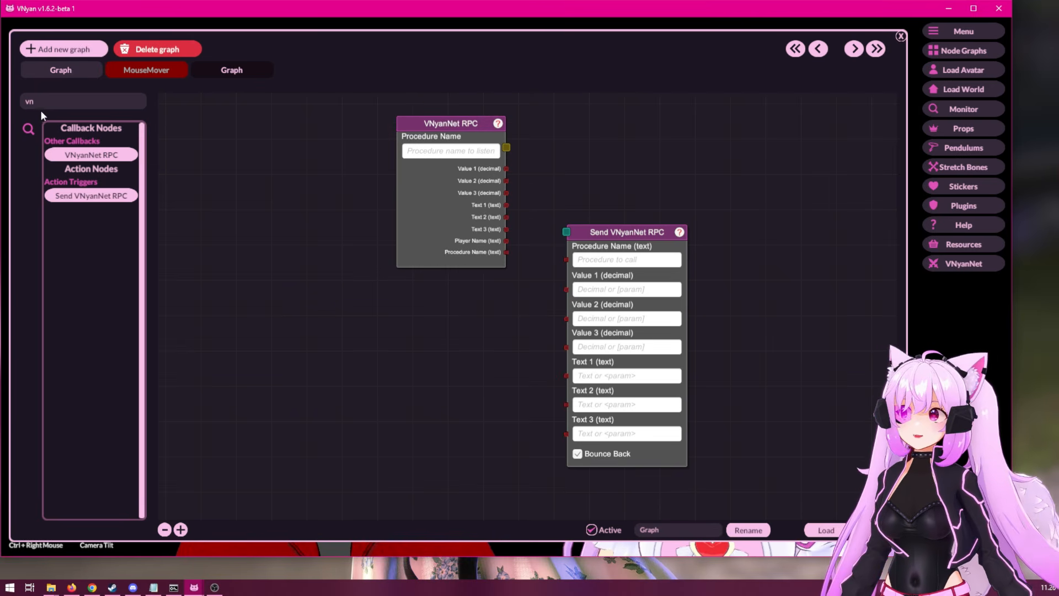
{"action": "left_click", "coordinate": [62, 103]}
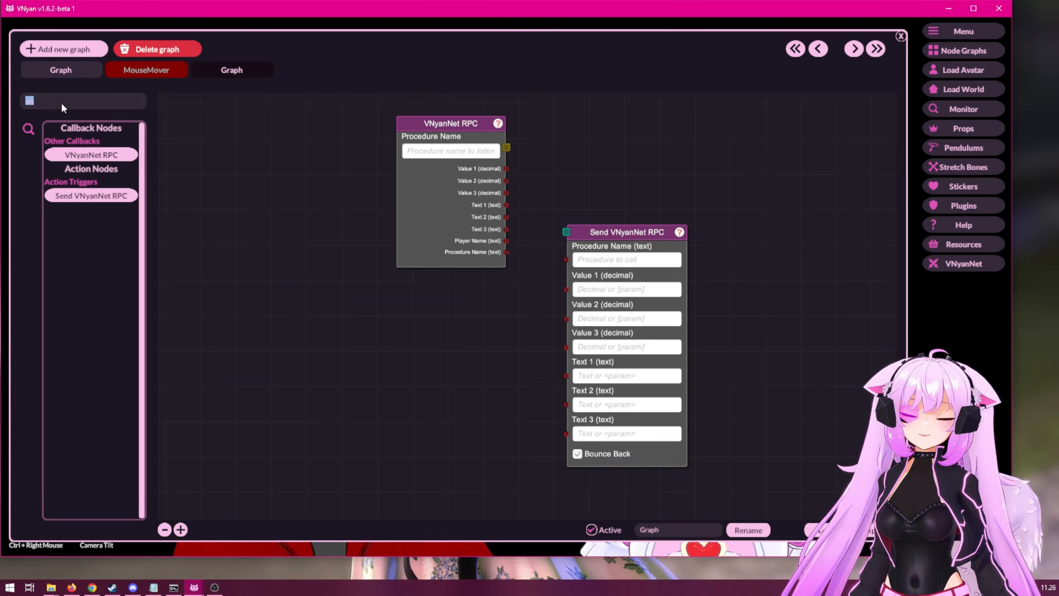
{"action": "type", "text": "ch"}
{"action": "left_click", "coordinate": [91, 155]}
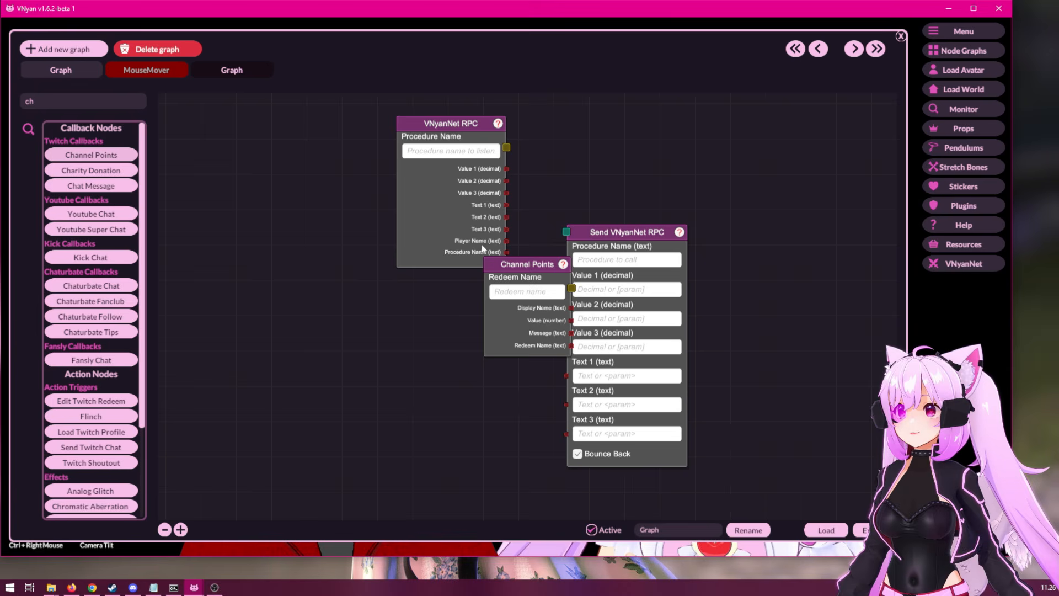
{"action": "left_click_drag", "start_coordinate": [521, 265], "coordinate": [230, 137]}
{"action": "left_click", "coordinate": [237, 162]}
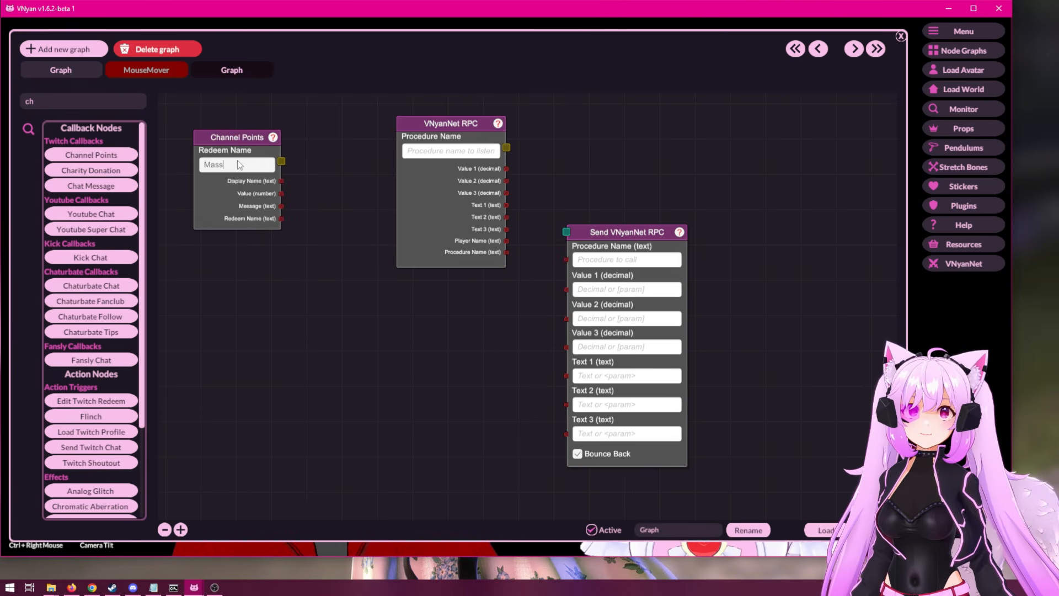
Move the VNyanNet RPC node below Channel Points and connect Channel Points to the repositioned Send VNyanNet RPC node.
{"action": "left_click_drag", "start_coordinate": [397, 117], "coordinate": [181, 310]}
{"action": "left_click_drag", "start_coordinate": [643, 240], "coordinate": [482, 128]}
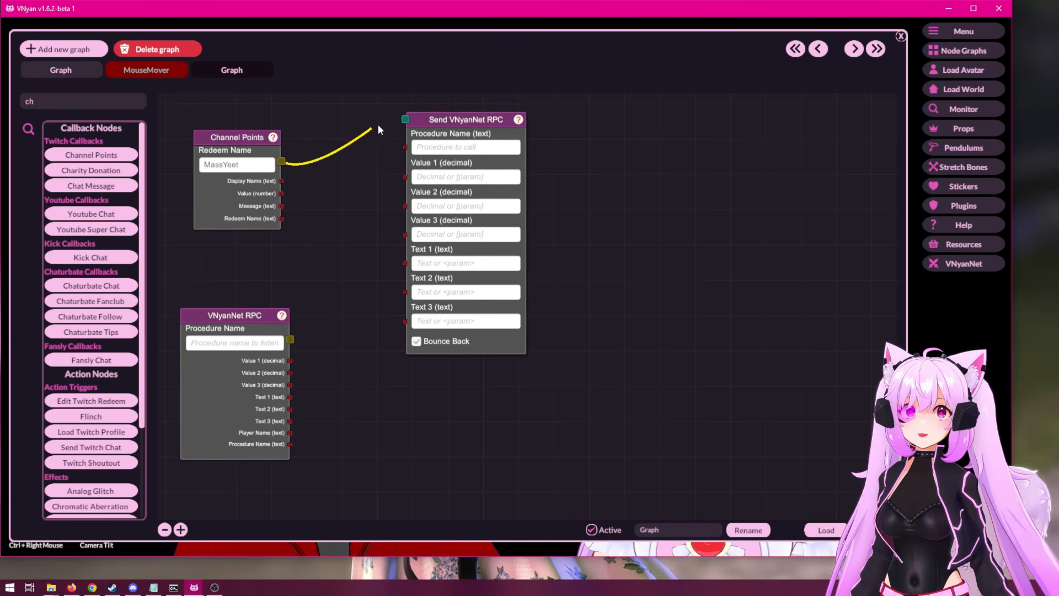
{"action": "left_click_drag", "start_coordinate": [408, 121], "coordinate": [455, 114]}
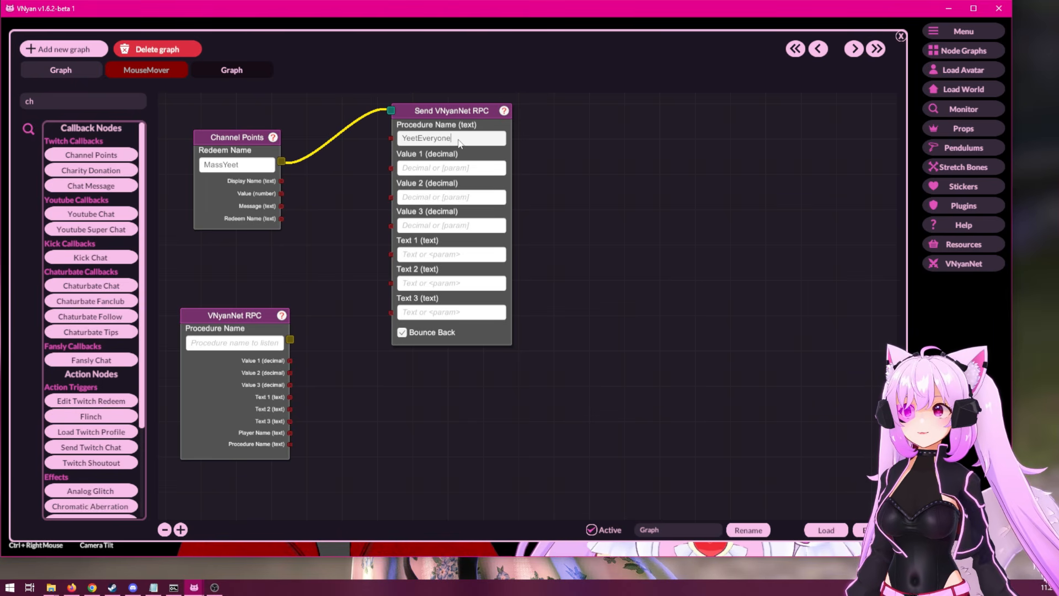
Use YeetEveryone as the procedure name in both the Send VNyanNet RPC and VNyanNet RPC nodes, spacing the two further apart.
{"action": "left_click_drag", "start_coordinate": [459, 142], "coordinate": [349, 135]}
{"action": "key", "text": "ctrl+c"}
{"action": "left_click", "coordinate": [589, 157]}
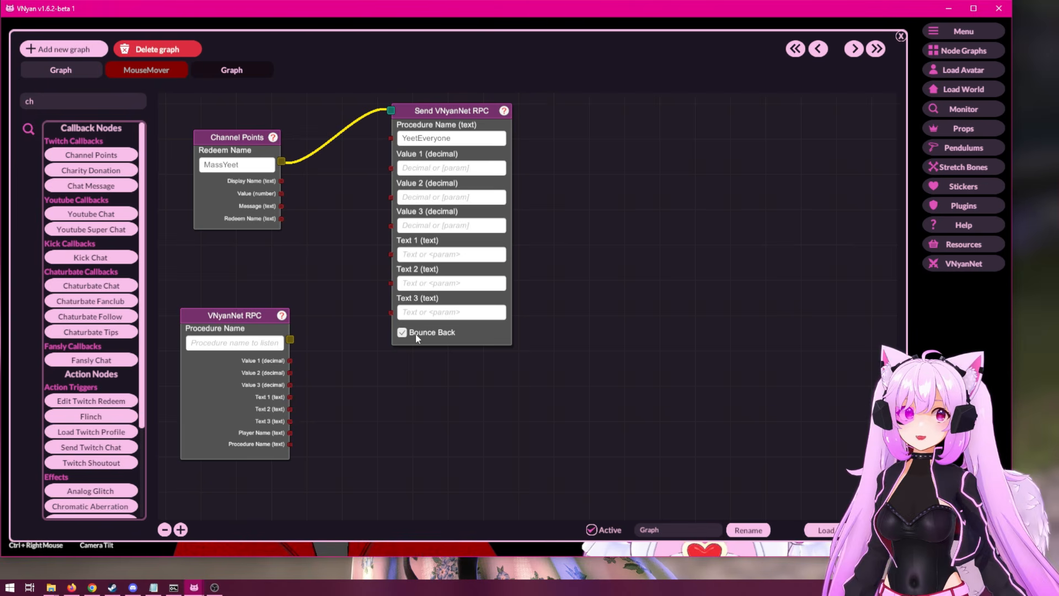
{"action": "left_click_drag", "start_coordinate": [453, 105], "coordinate": [565, 106]}
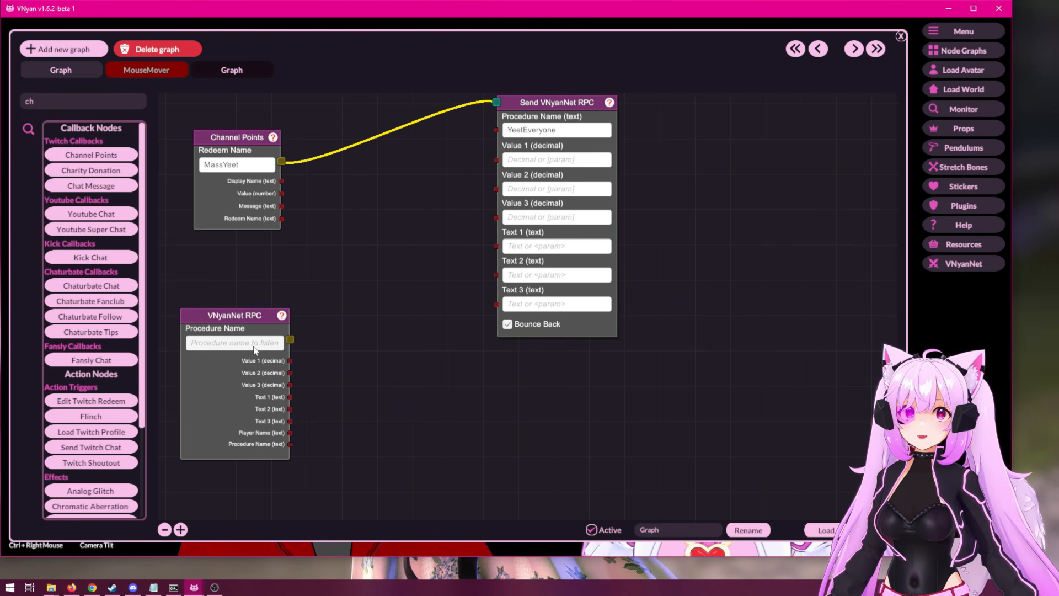
{"action": "left_click_drag", "start_coordinate": [242, 315], "coordinate": [271, 371]}
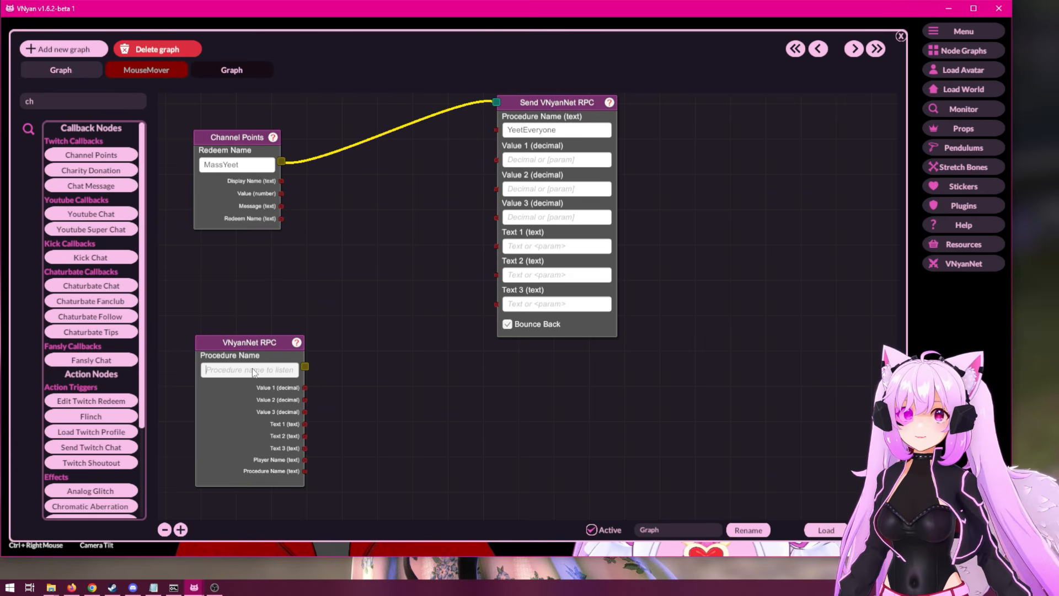
{"action": "key", "text": "ctrl+v"}
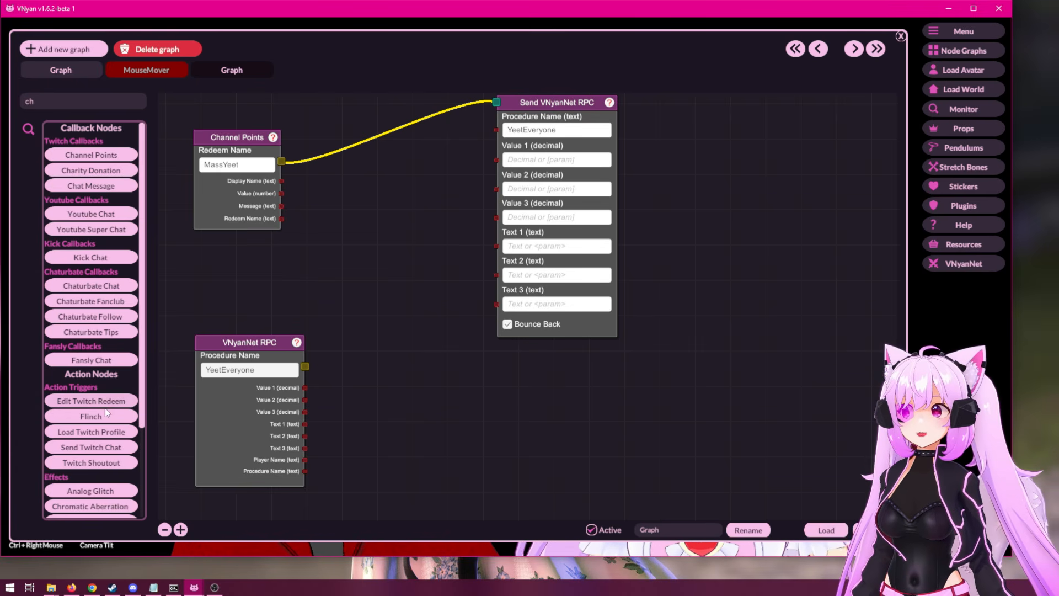
Add a Yeet action node triggered by the VNyanNet RPC node, with yeet power 10 and respawn seconds 10.
{"action": "left_click", "coordinate": [73, 101]}
{"action": "type", "text": "yee"}
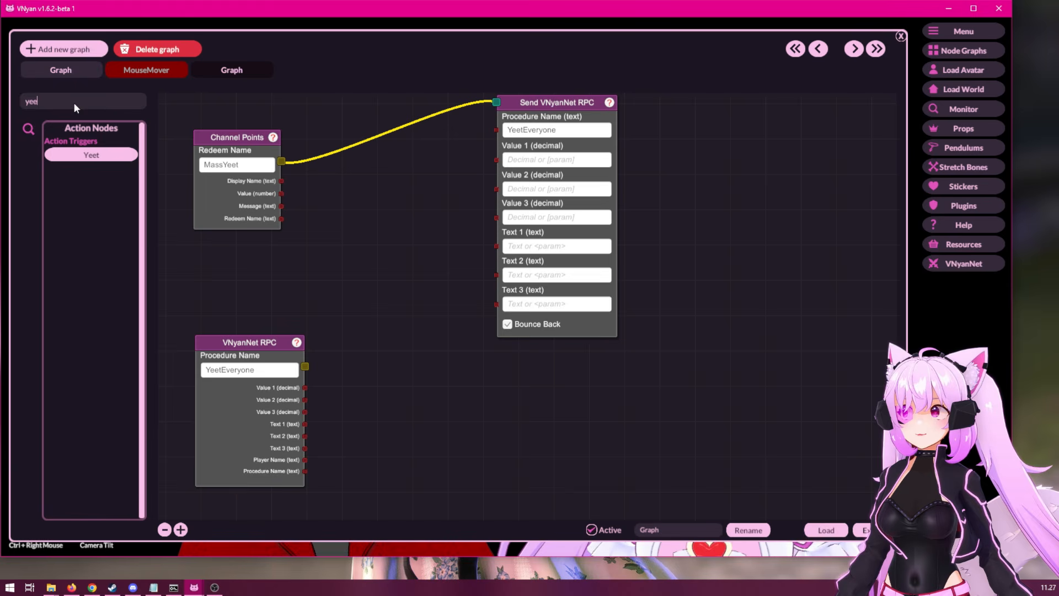
{"action": "left_click", "coordinate": [91, 160]}
{"action": "left_click_drag", "start_coordinate": [525, 265], "coordinate": [542, 374]}
{"action": "left_click_drag", "start_coordinate": [305, 367], "coordinate": [487, 369]}
{"action": "left_click", "coordinate": [517, 399]}
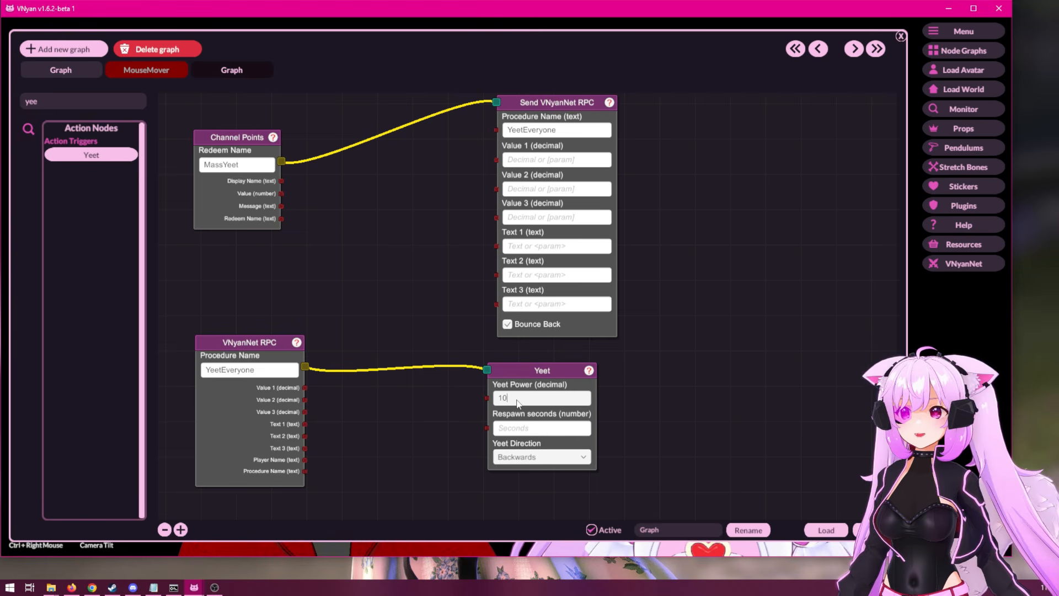
{"action": "left_click", "coordinate": [517, 433]}
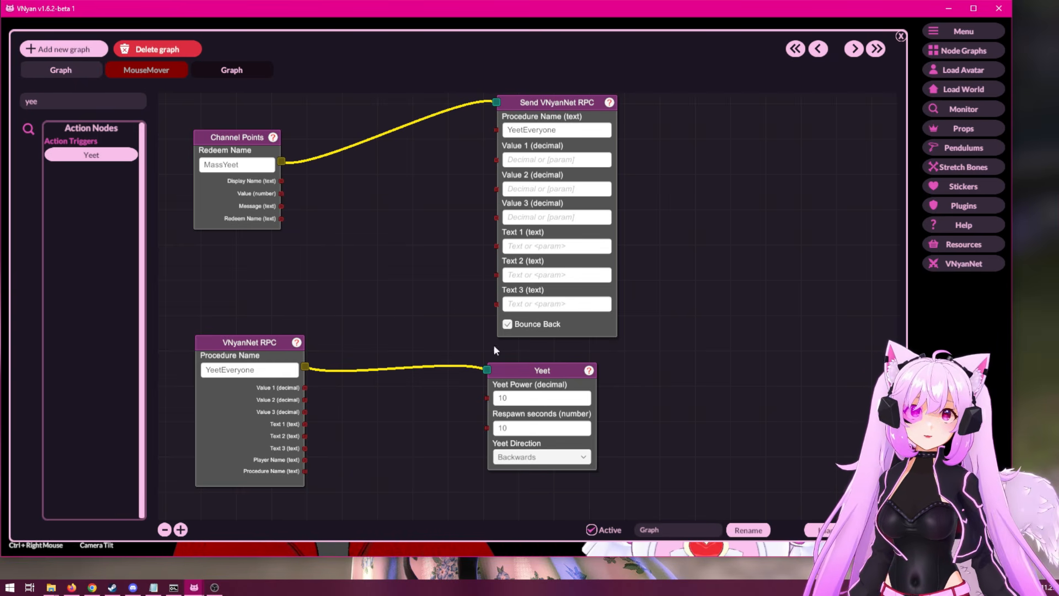
Resize the node graph window so the grouped nodes fit while the avatar view beside it stays uncovered.
{"action": "left_click_drag", "start_coordinate": [547, 42], "coordinate": [542, 33]}
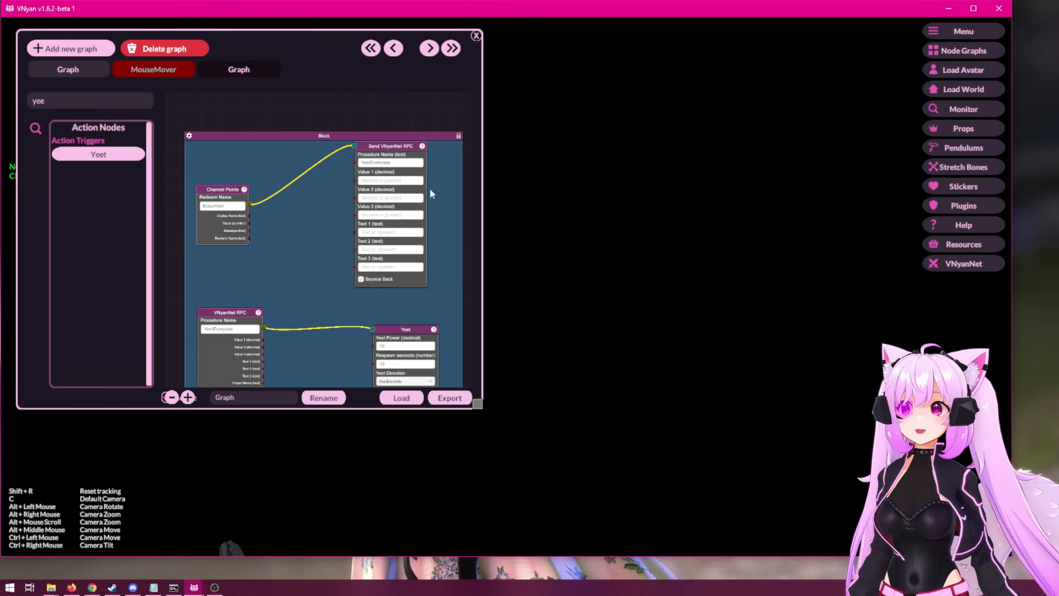
{"action": "left_click_drag", "start_coordinate": [479, 405], "coordinate": [511, 454]}
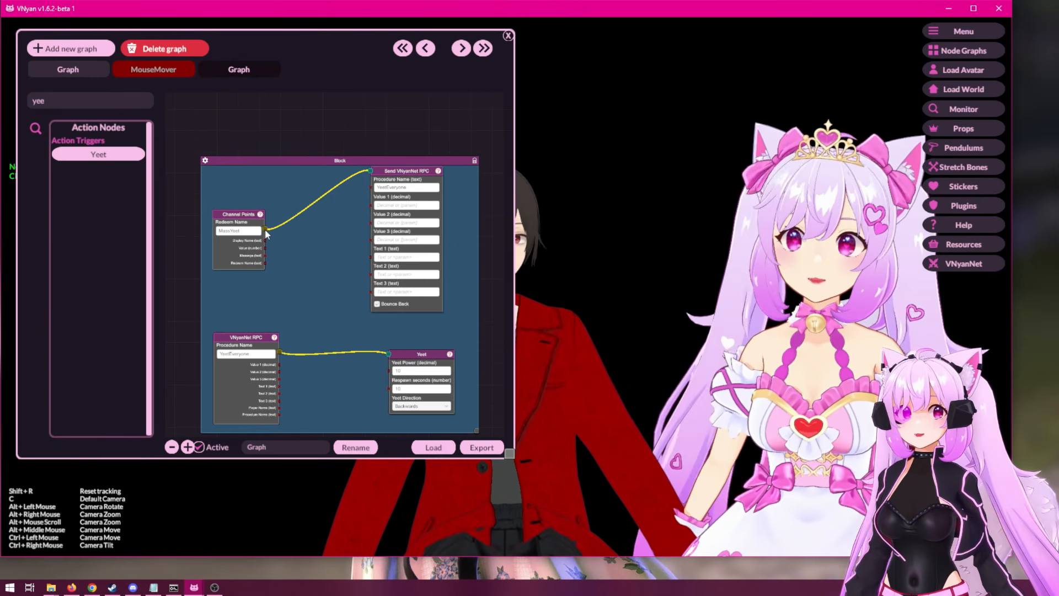
Disconnect Channel Points from the Send VNyanNet RPC node and move the two nodes closer together.
{"action": "left_click", "coordinate": [265, 229]}
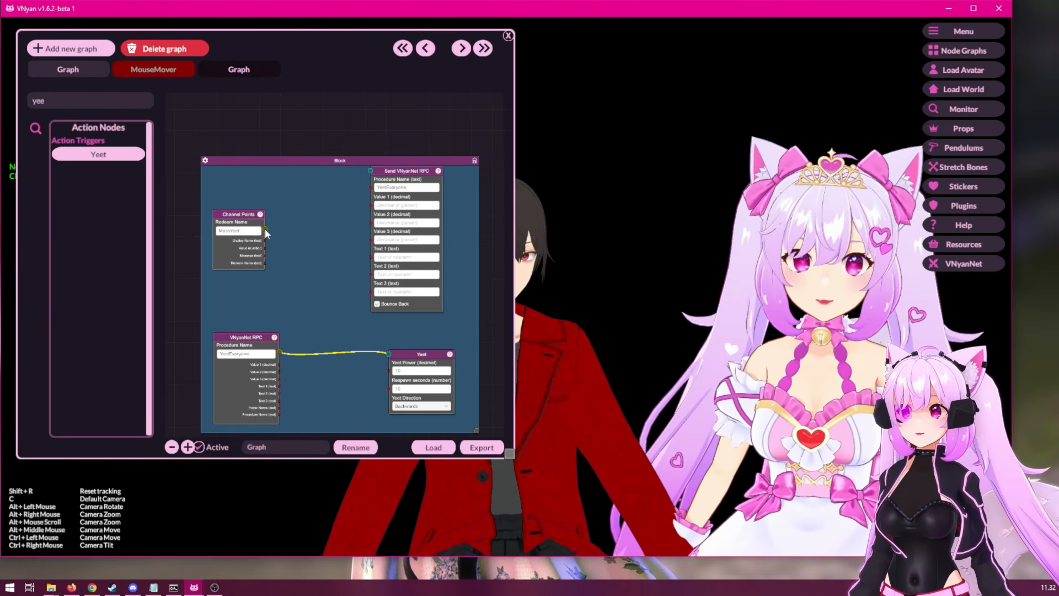
{"action": "left_click_drag", "start_coordinate": [238, 215], "coordinate": [257, 202]}
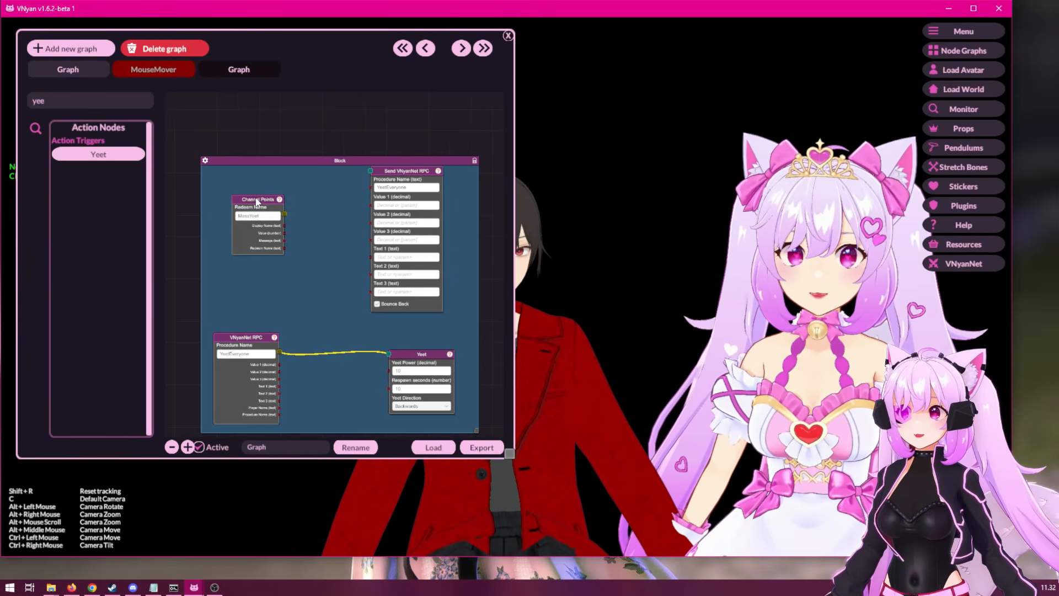
{"action": "left_click_drag", "start_coordinate": [409, 173], "coordinate": [394, 190]}
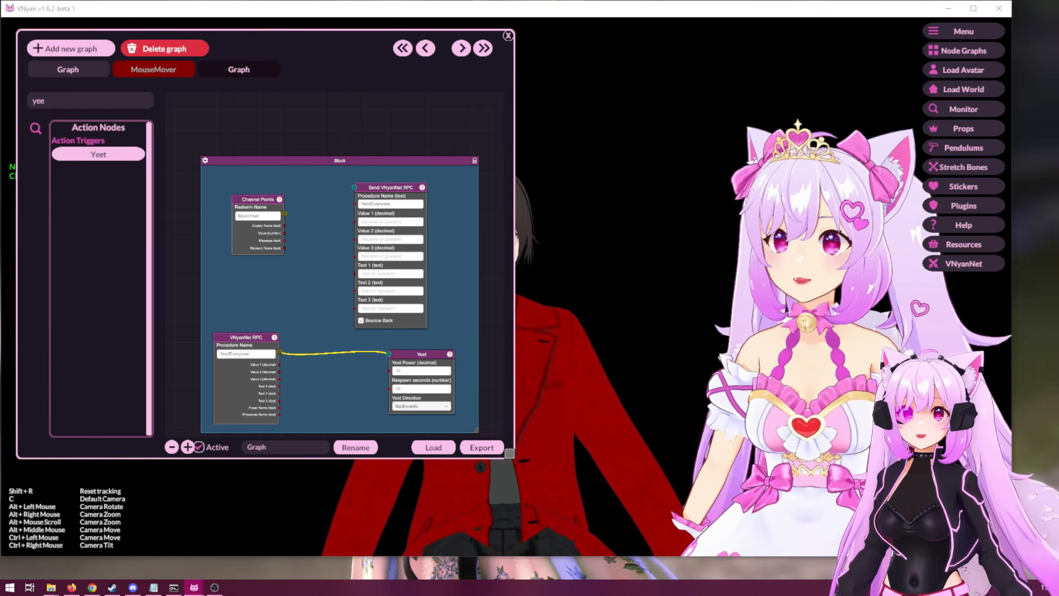
Rotate the camera to view both avatars from the side.
{"action": "left_click", "coordinate": [650, 280]}
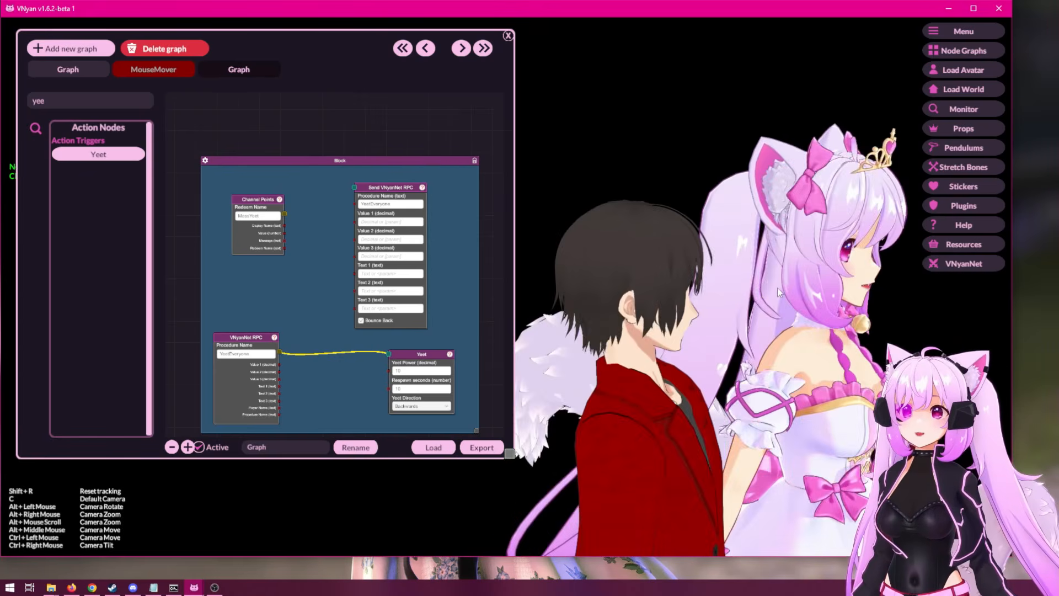